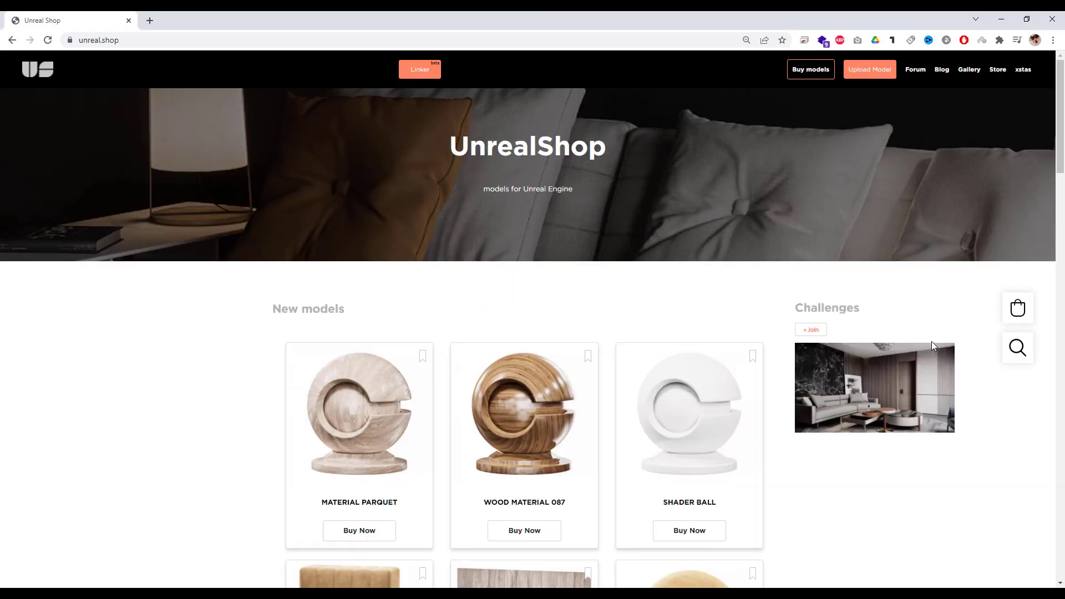
Buy a 2-model package for US$6.00 through the Stripe checkout, leaving 2 models available.
left_click(807, 70)
left_click(542, 381)
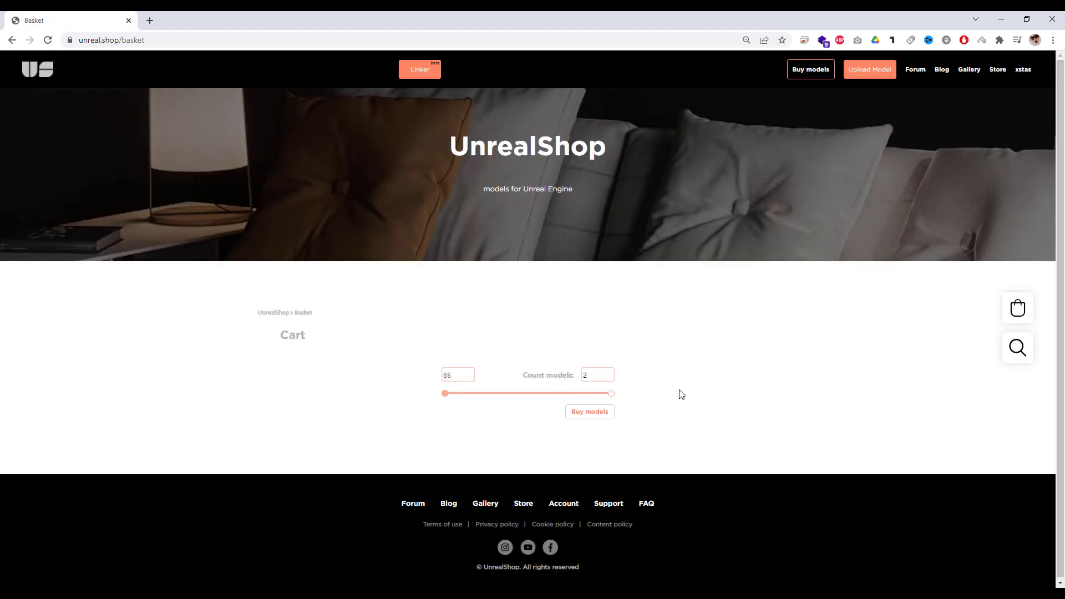
left_click(590, 412)
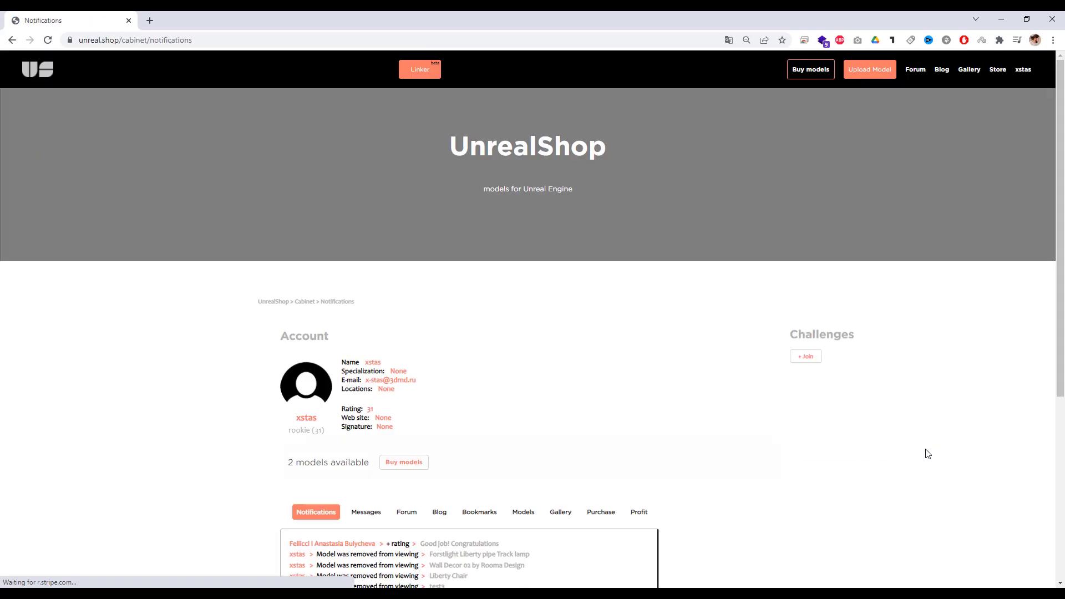
left_click_drag(288, 462, 335, 460)
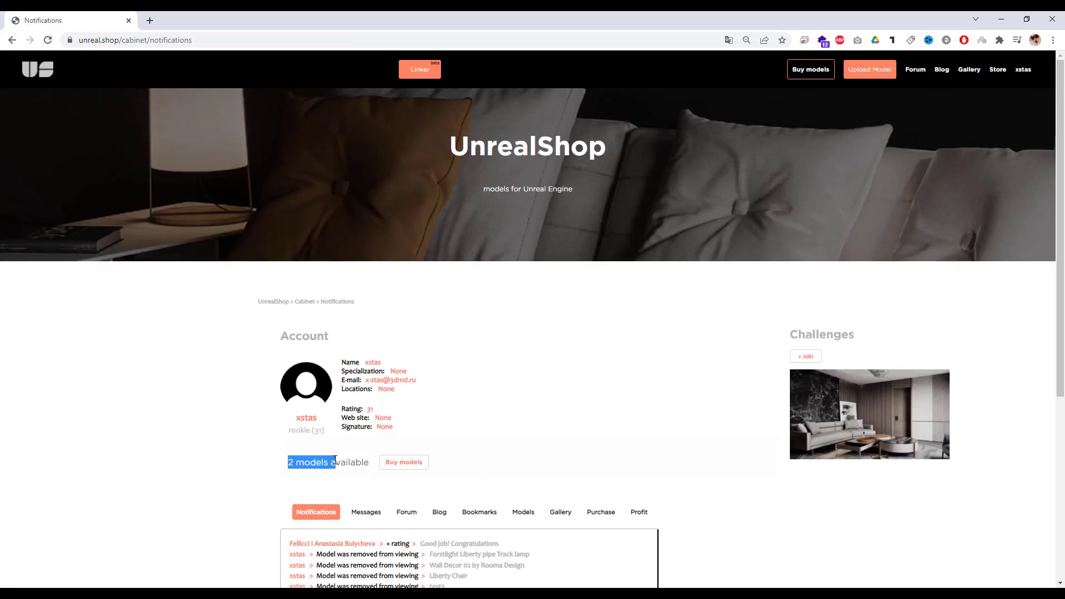
left_click(377, 468)
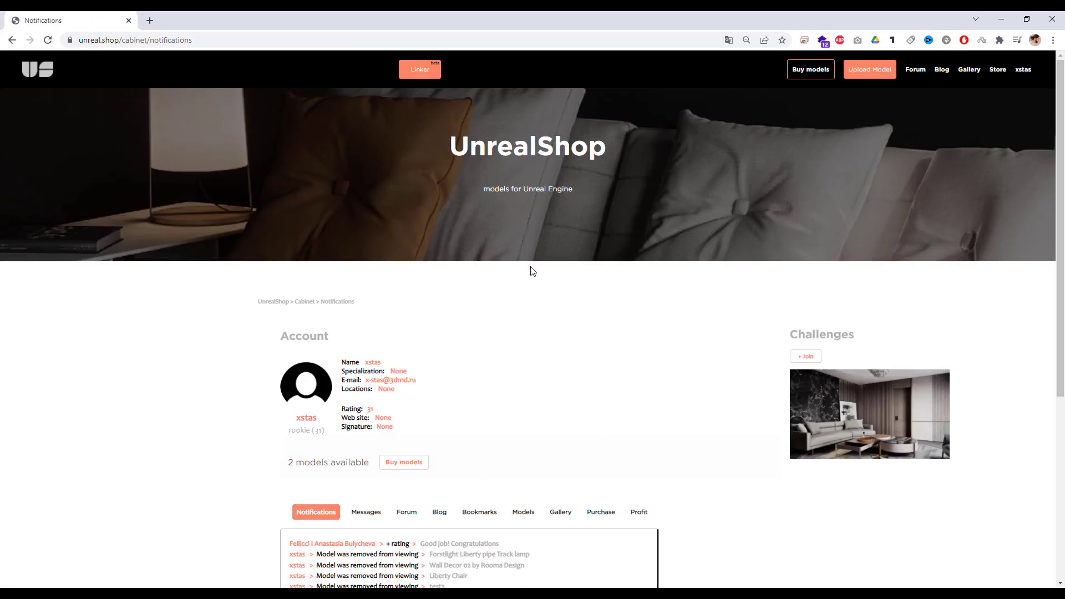
Search the UnrealShop store for 'bed' models and scroll through the results.
left_click(996, 70)
scroll(882, 331, "down", 3)
scroll(901, 331, "down", 3)
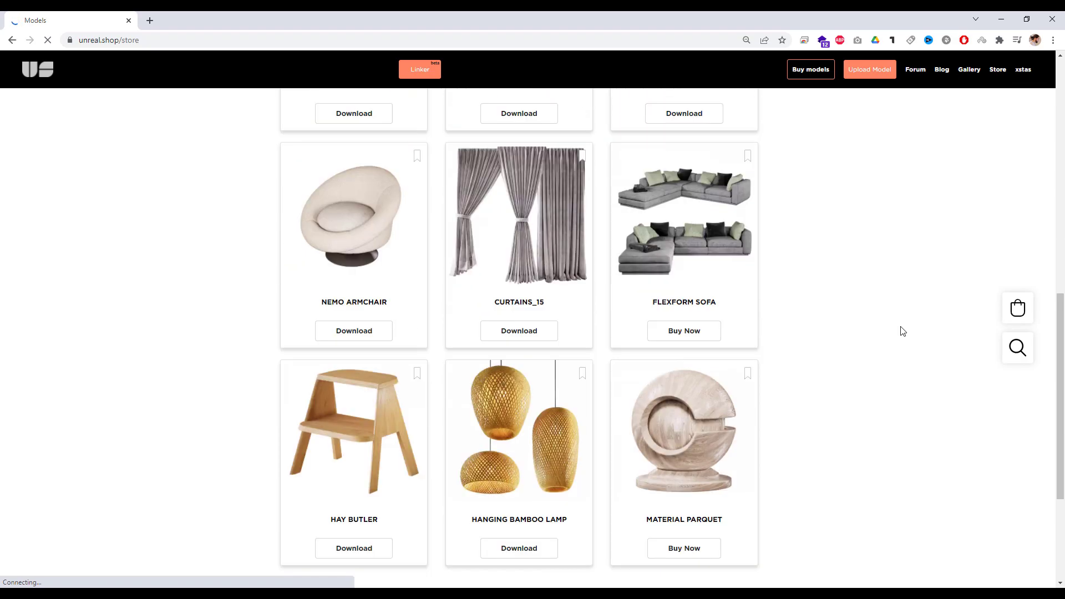
left_click(1018, 346)
type("bed")
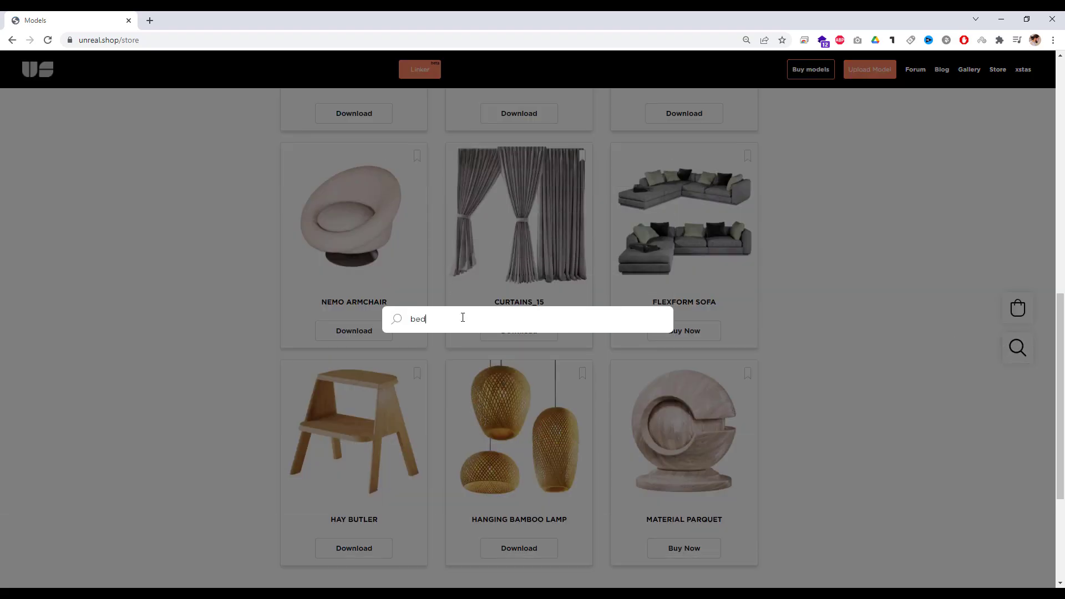
left_click(432, 352)
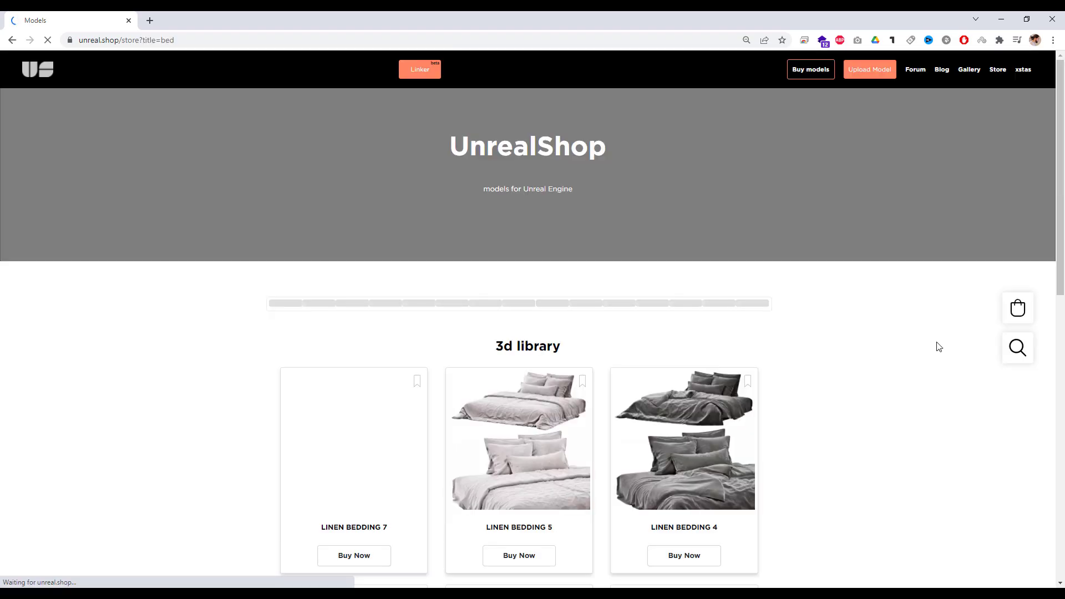
scroll(869, 332, "down", 3)
scroll(843, 334, "down", 3)
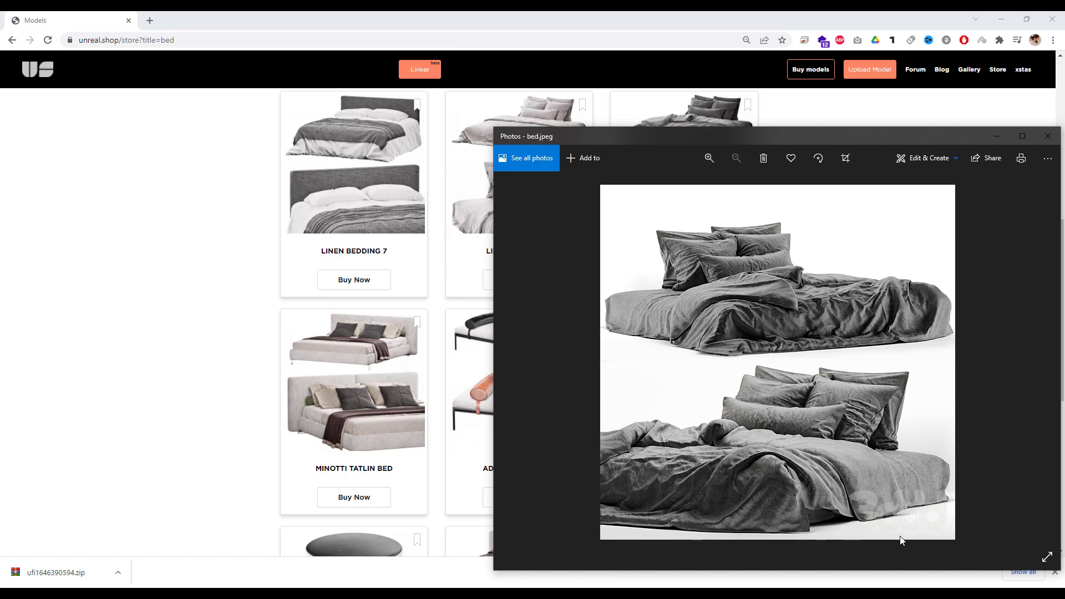
Open the Linen Bedding 4 product page and step through its enlarged product photos.
left_click(998, 136)
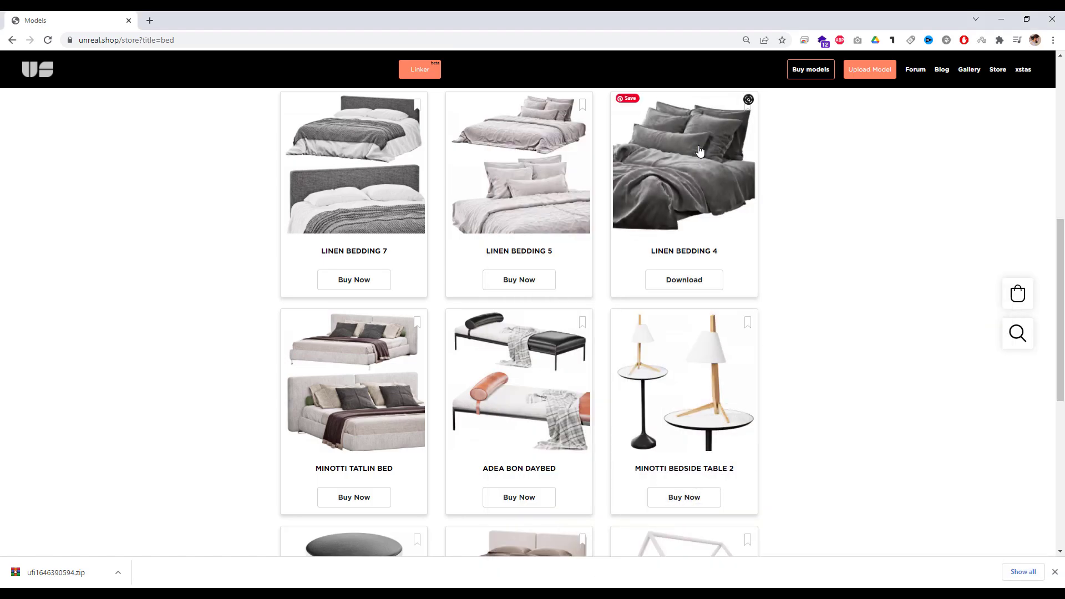
left_click(700, 160)
left_click(514, 328)
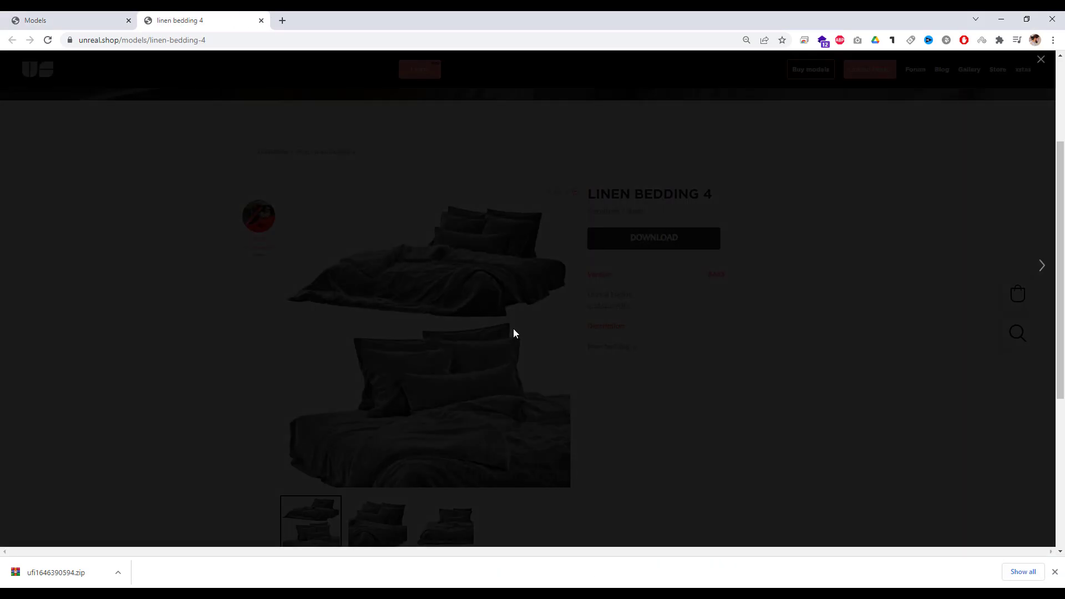
left_click(514, 333)
left_click(514, 333)
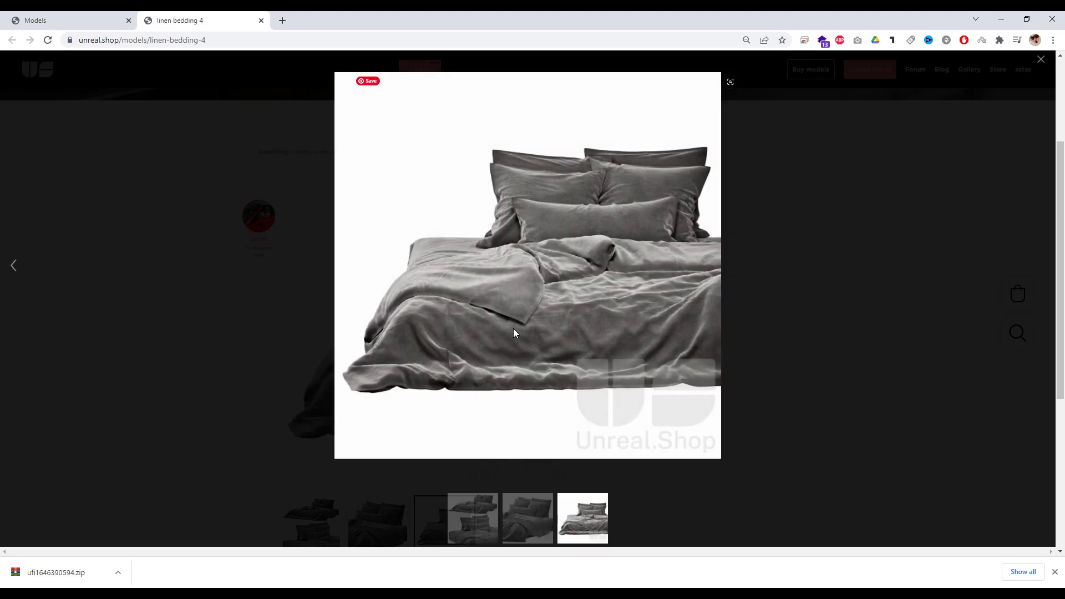
left_click(937, 288)
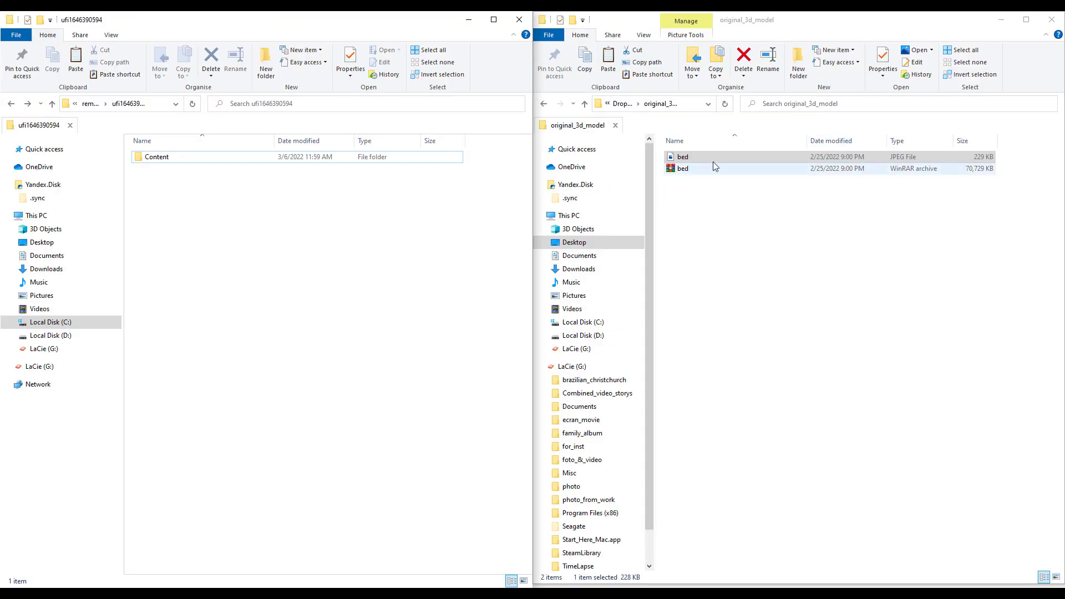
Open the downloaded linen_bedding_4 folder and the extracted original bed's maps folder.
double_click(152, 157)
double_click(683, 157)
double_click(714, 168)
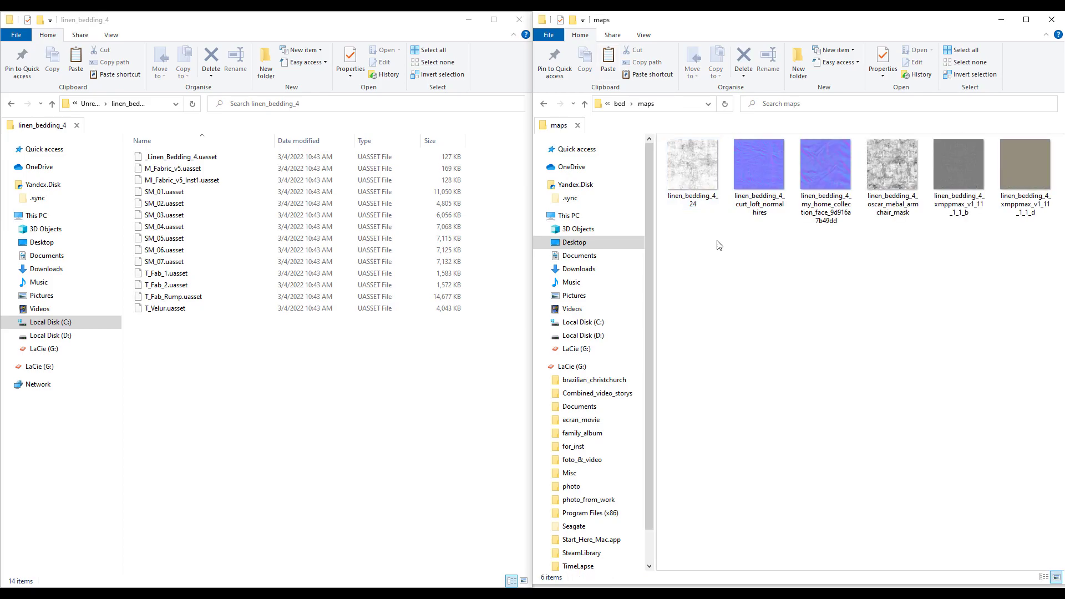
left_click(716, 239)
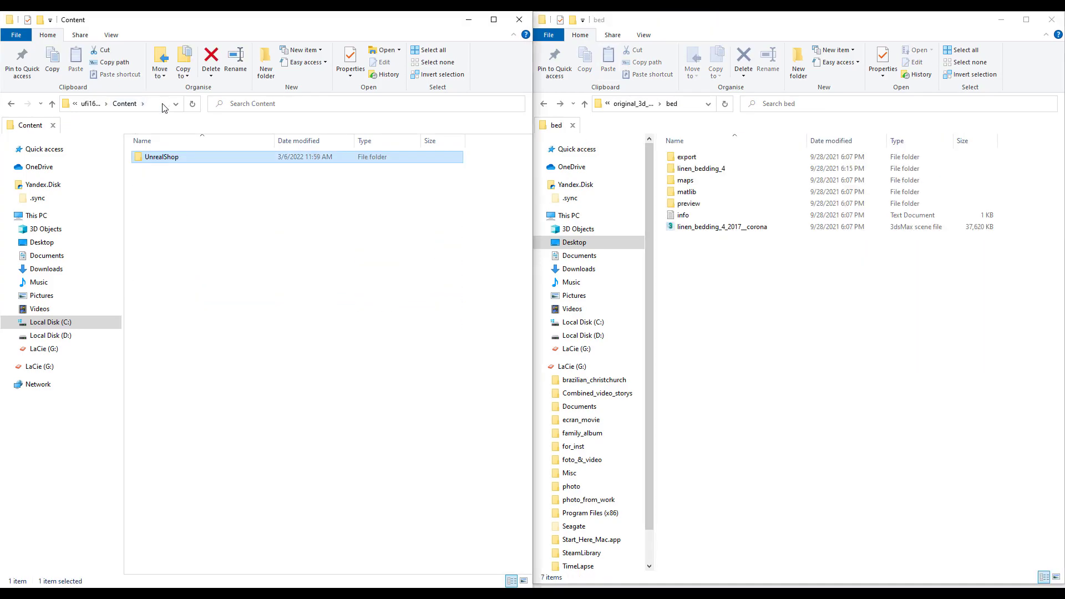
Select the Content folder's full path and choose an action from its context menu.
left_click(164, 107)
left_click(157, 105)
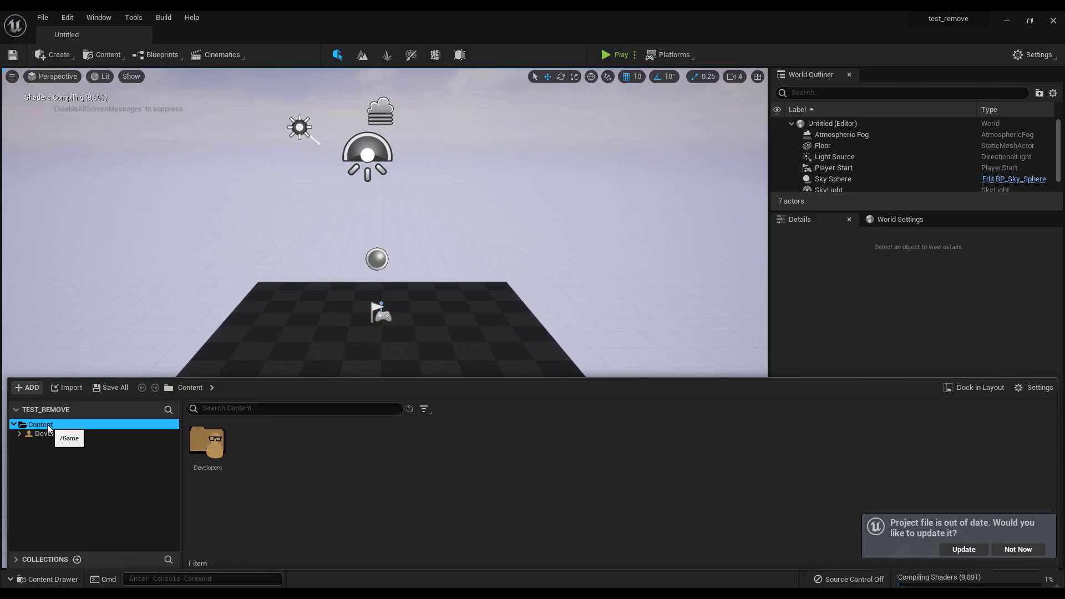
right_click(48, 426)
left_click(110, 229)
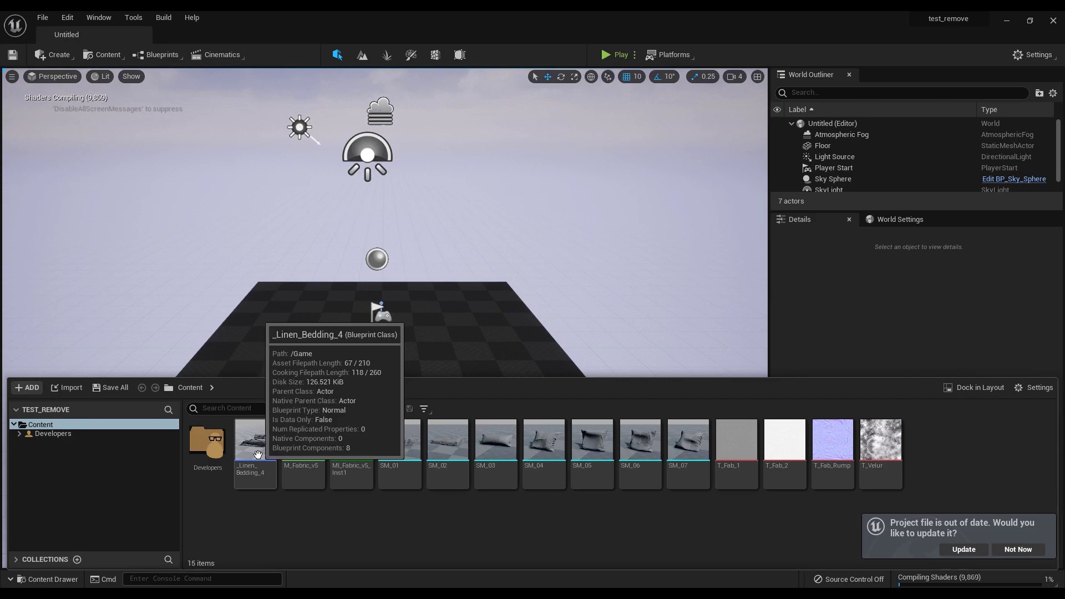
Deselect the two fabric materials and export the remaining assets to the linen_bedding_4 folder.
left_click(308, 468, "ctrl")
left_click(351, 468, "ctrl")
right_click(397, 444)
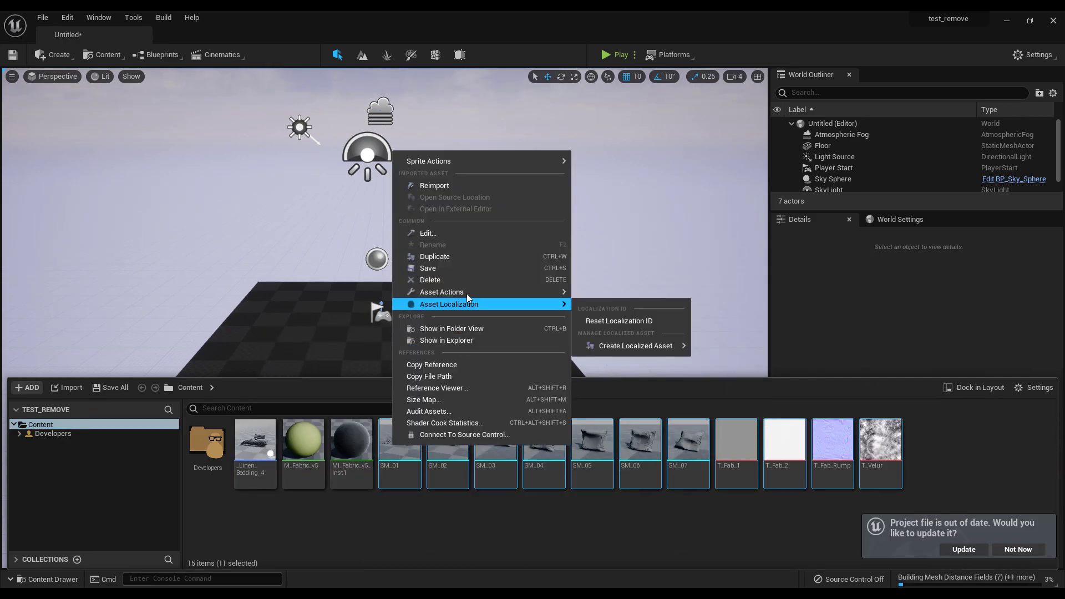
mouse_move(441, 292)
left_click(617, 343)
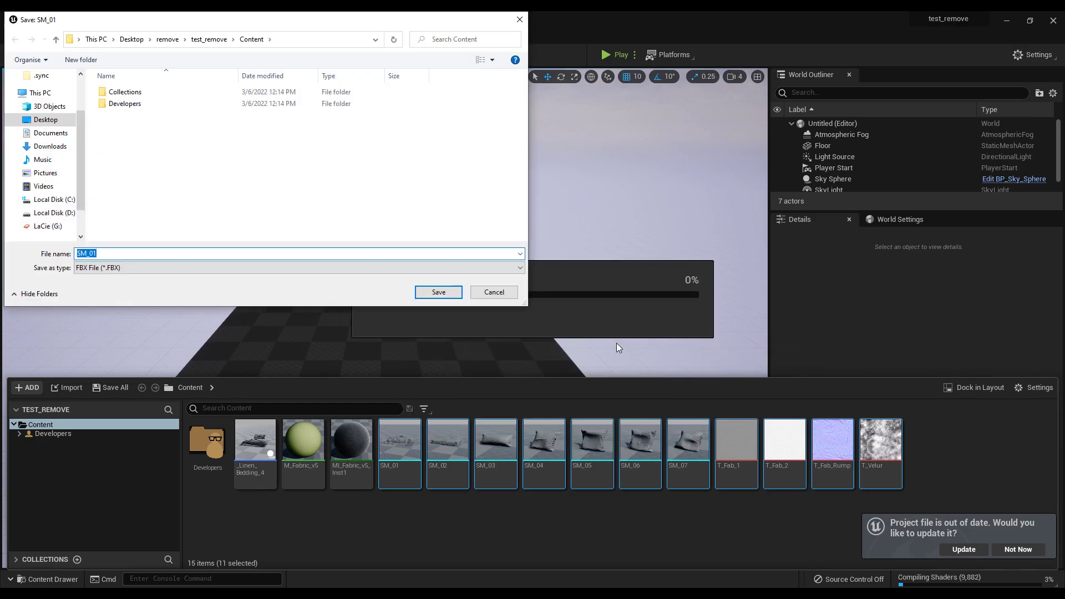
key("ctrl+v")
key("Return")
Accept the FBX export options and confirm each save for the SM_01–SM_07 assets.
key("Return")
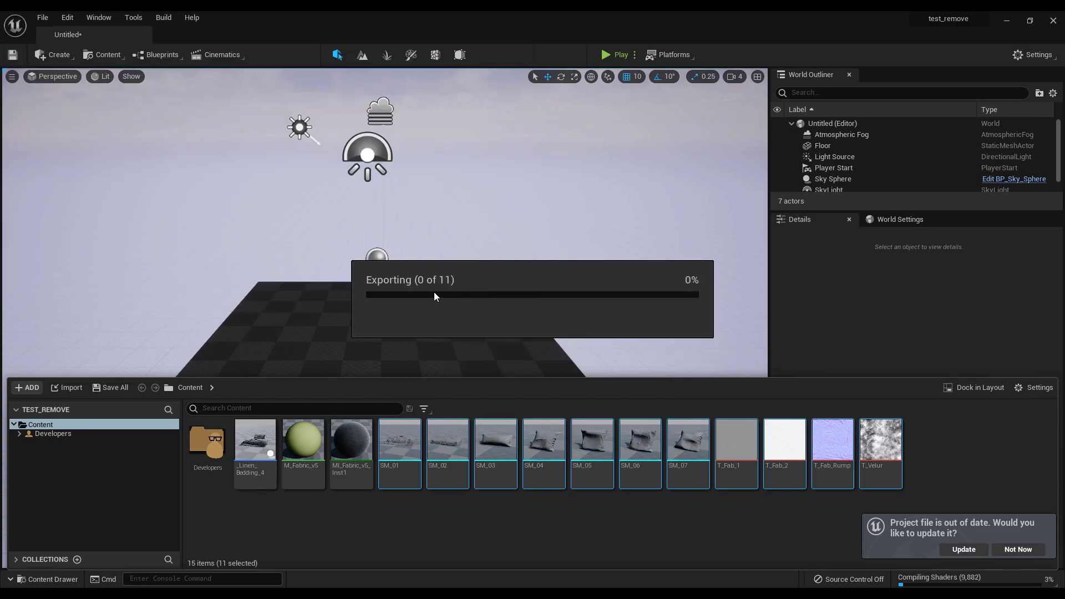
left_click(577, 422)
left_click(583, 421)
key("Return")
left_click(435, 292)
key("Return")
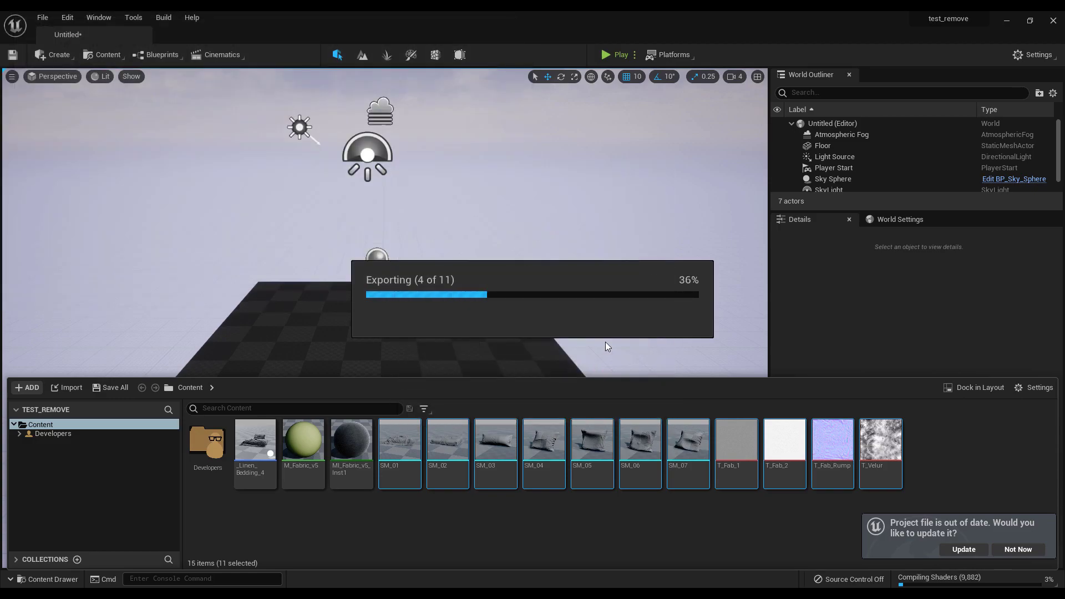
left_click(580, 417)
left_click(578, 414)
key("Return")
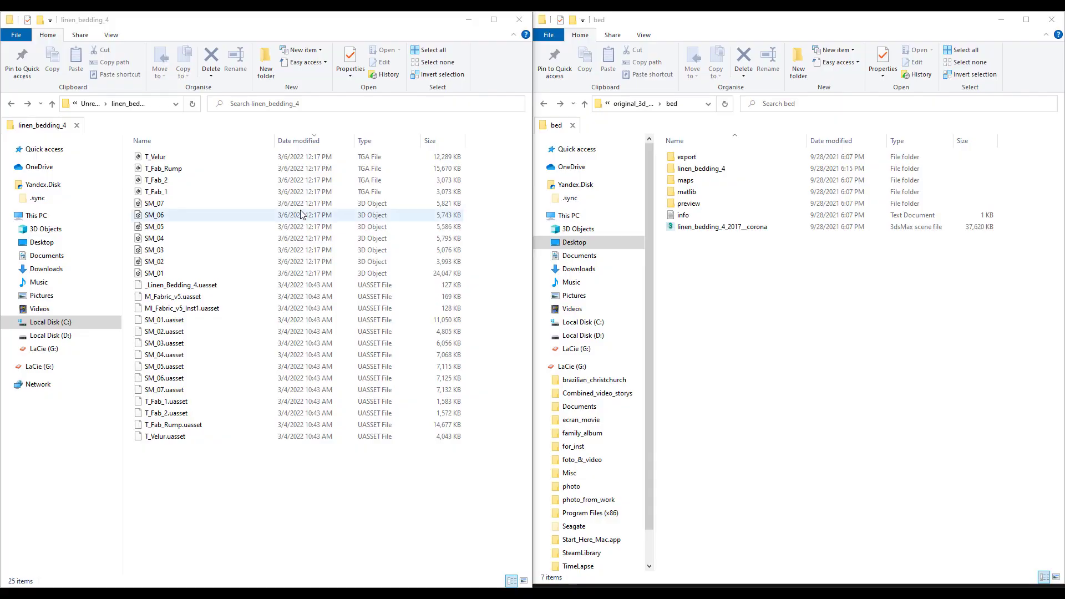
Open the exported textures in Photoshop and stretch the original normal map across the canvas.
left_click(167, 186)
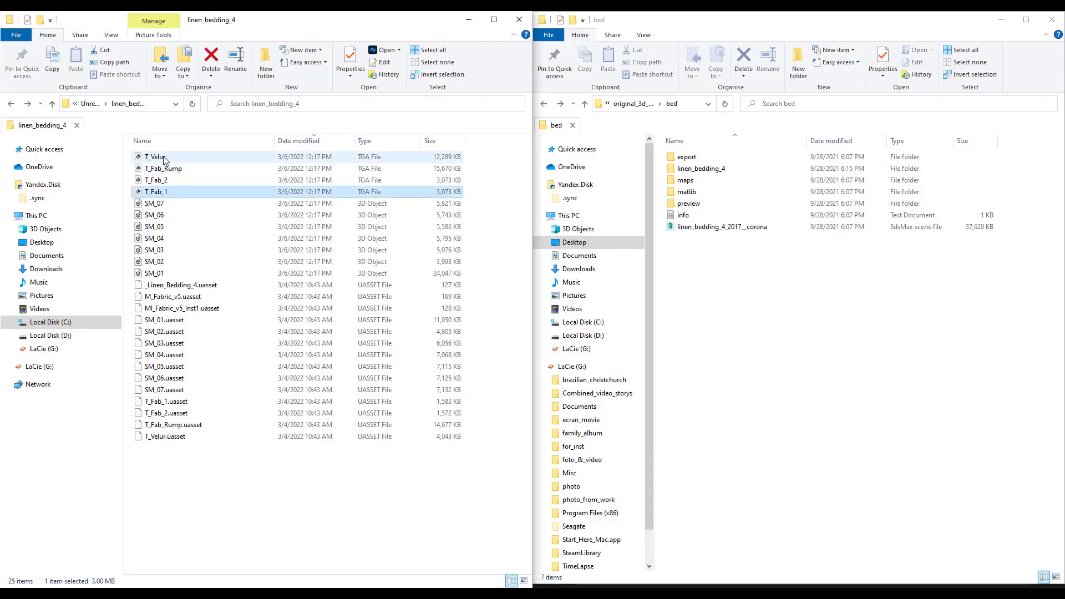
left_click(166, 155, "shift")
mouse_move(166, 166)
left_mouse_down()
mouse_move(437, 261)
mouse_move(456, 297)
mouse_move(327, 276)
left_mouse_up()
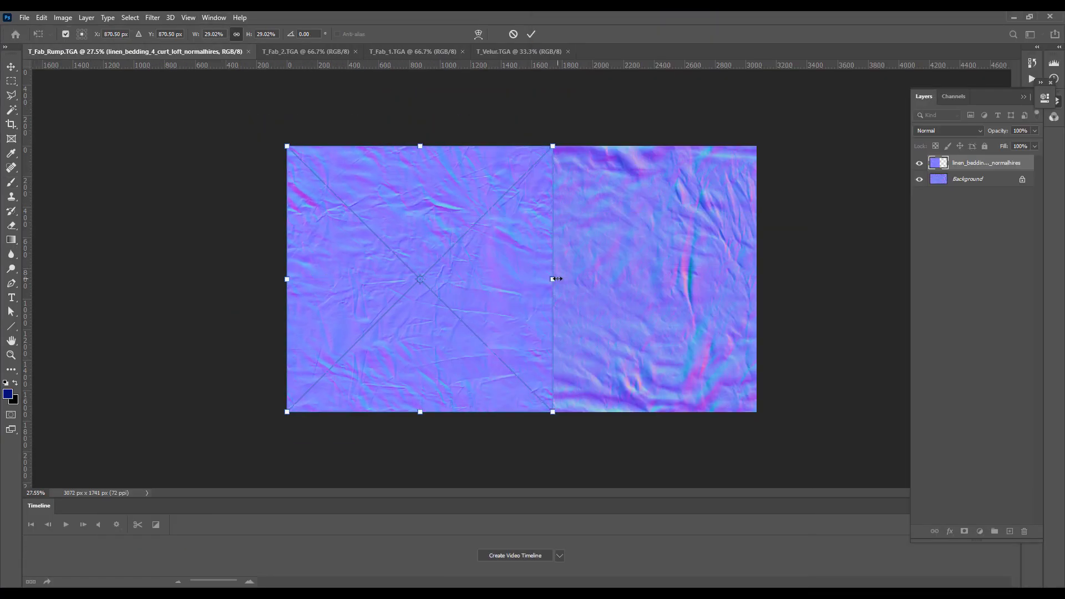
left_click_drag(558, 279, 756, 278)
key("Return")
Fit the second original normal map to full width, then overlay linen_bedding_4_24 on T_Velur.
key("alt+Tab")
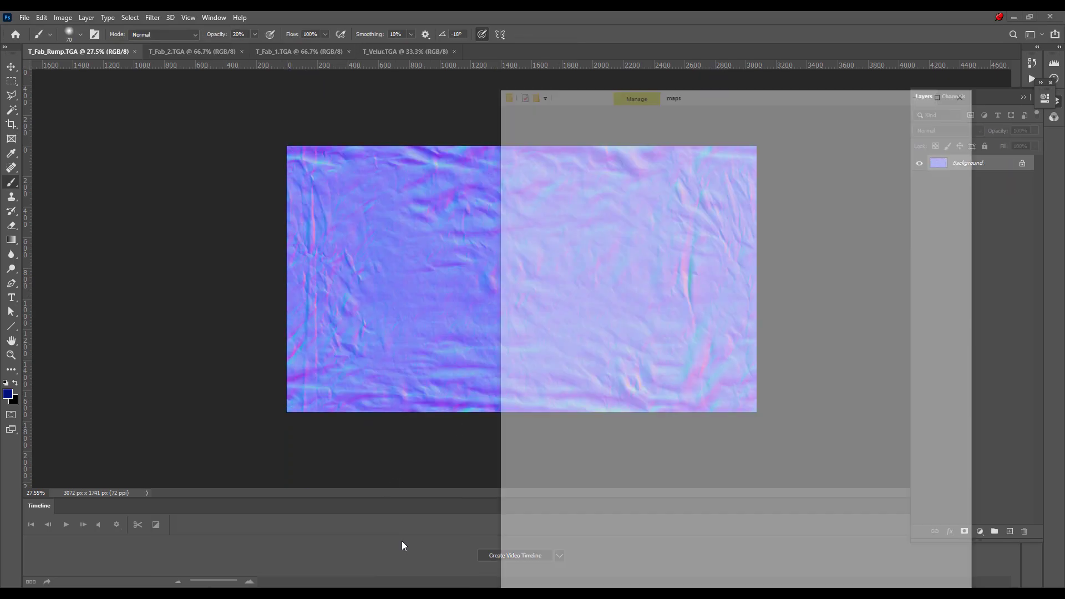
left_click_drag(827, 166, 394, 281)
key("alt+Tab")
left_click_drag(560, 326, 456, 326)
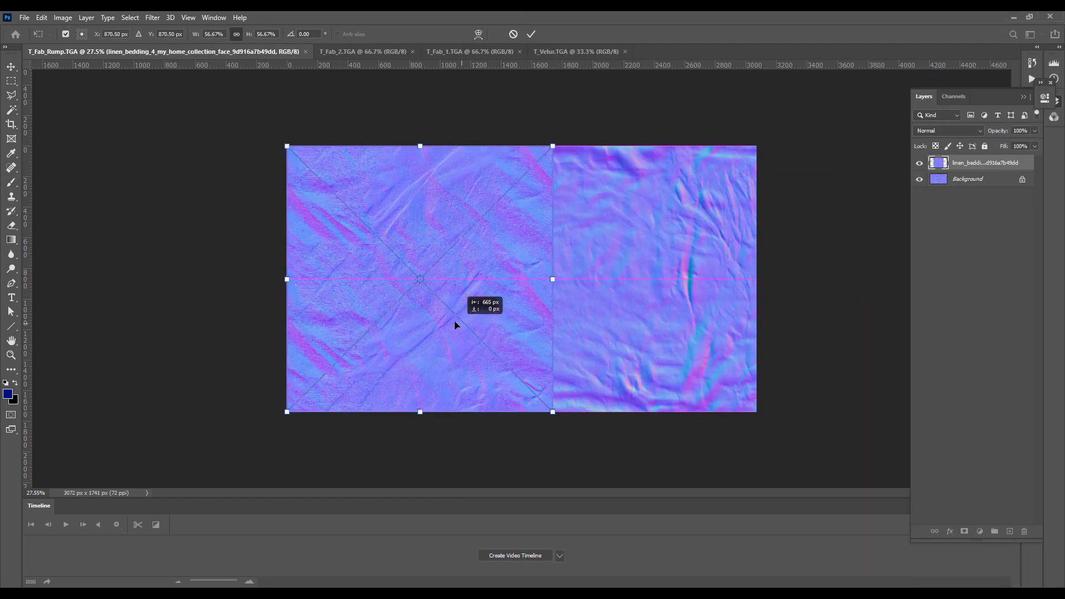
left_click_drag(551, 279, 756, 302)
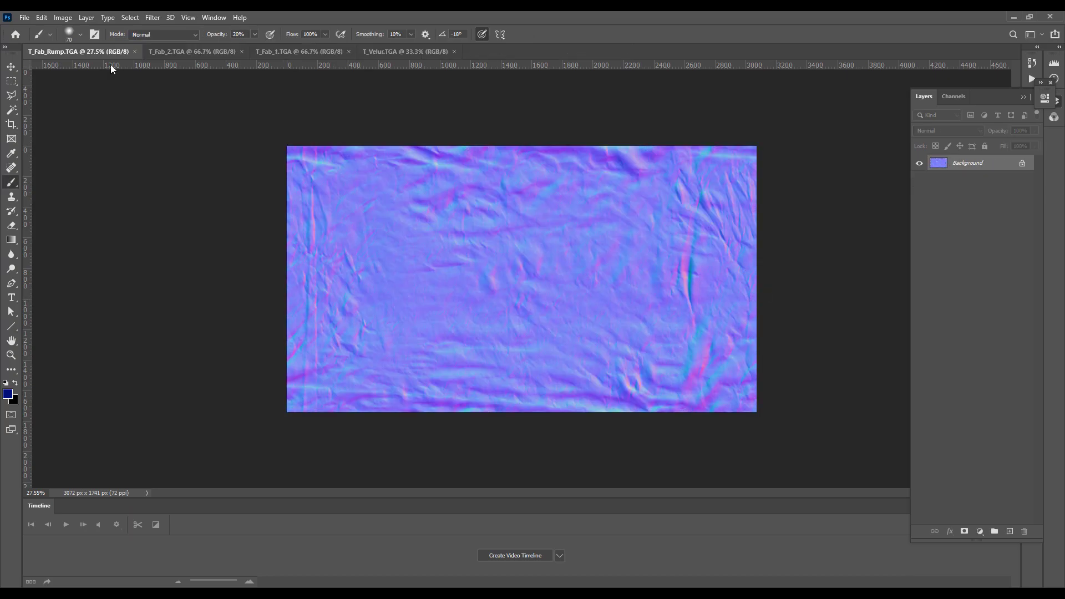
left_click(254, 558)
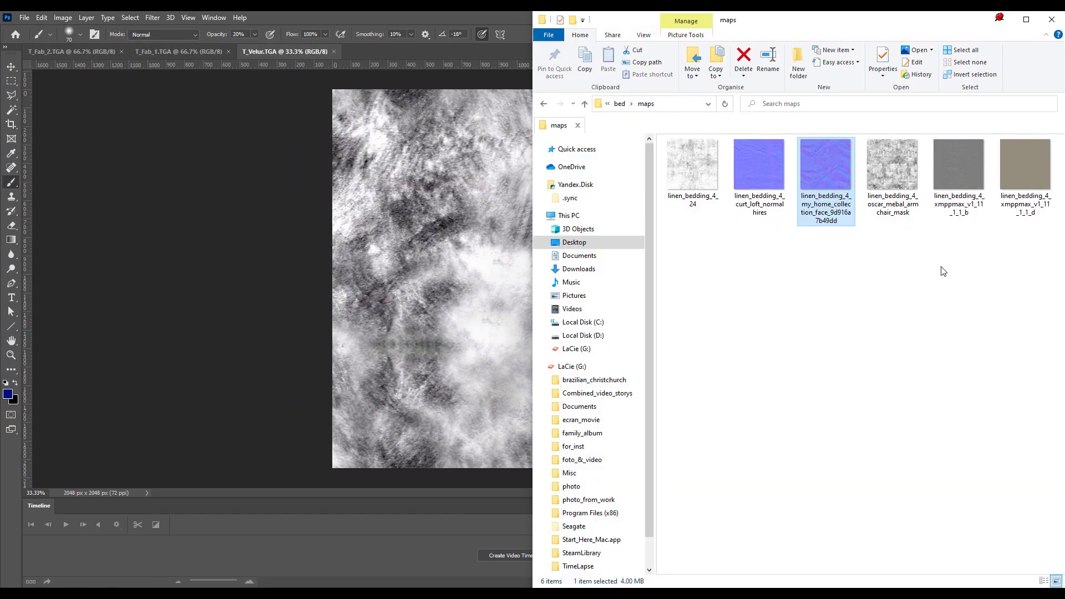
left_click_drag(693, 165, 450, 265)
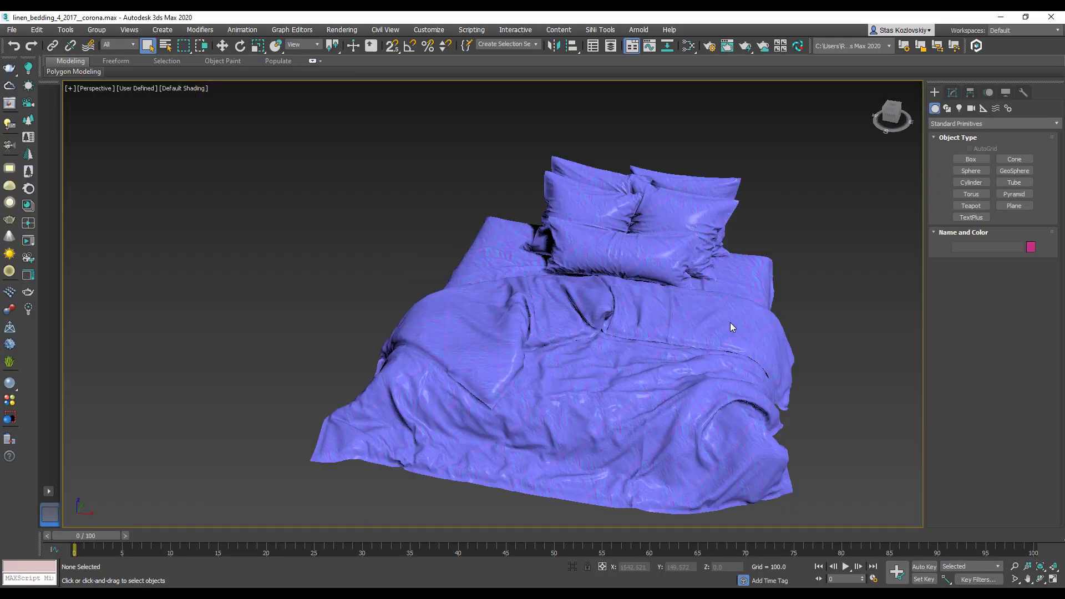
Paste the copied linen_bedding_4 folder path into the Import dialog and import a bedding file.
left_click(11, 29)
left_click(161, 175)
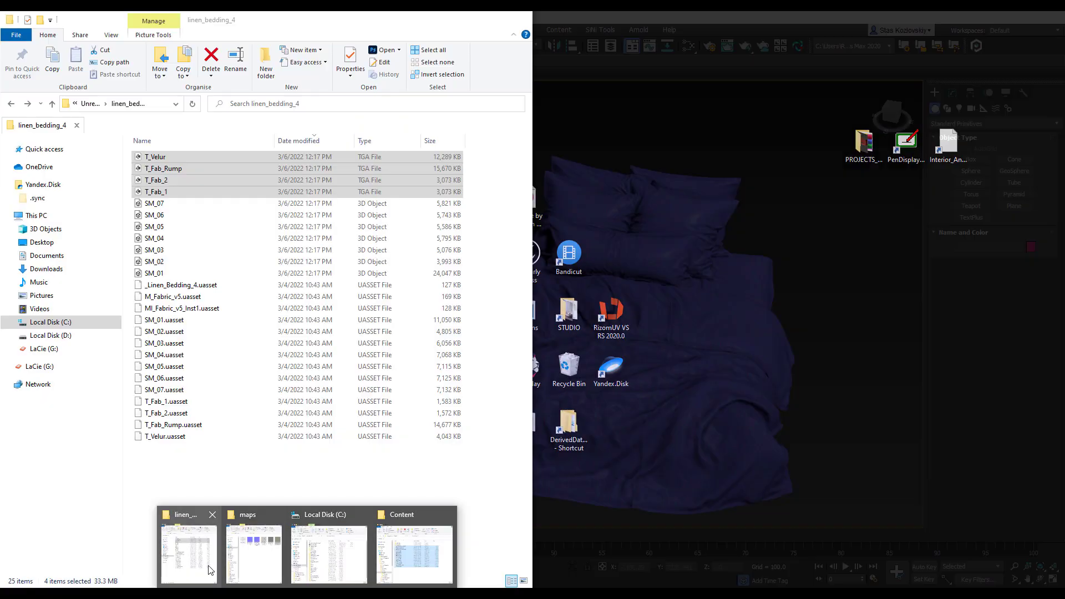
left_click(210, 570)
left_click(128, 103)
key("ctrl+c")
left_click(244, 414)
key("ctrl+v")
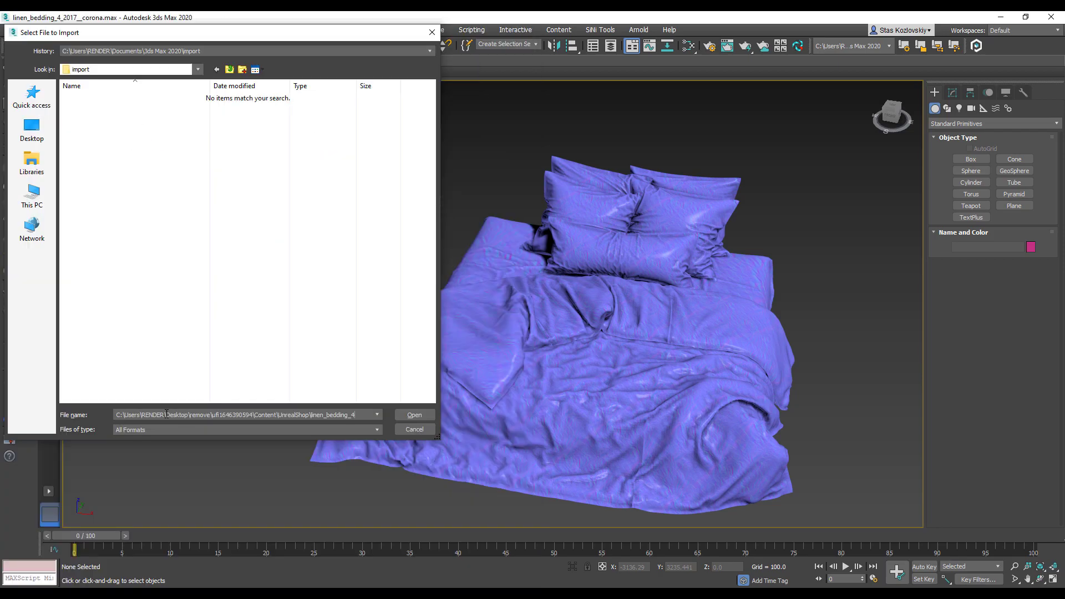
key("Return")
double_click(113, 127)
key("Return")
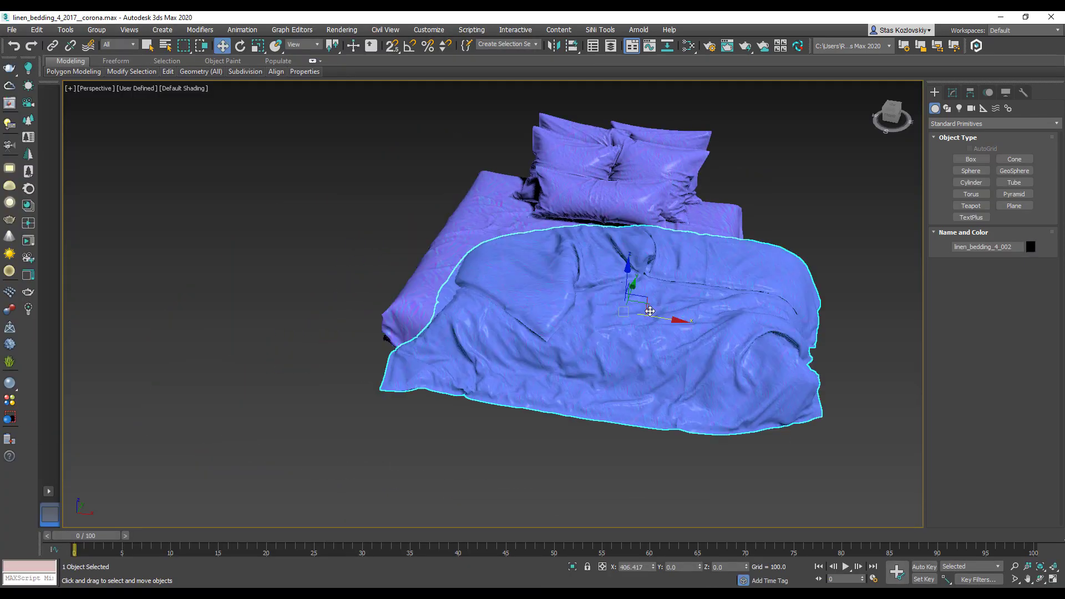
Import SM_01.FBX with File content kept on Add to Scene.
left_click(11, 30)
mouse_move(25, 182)
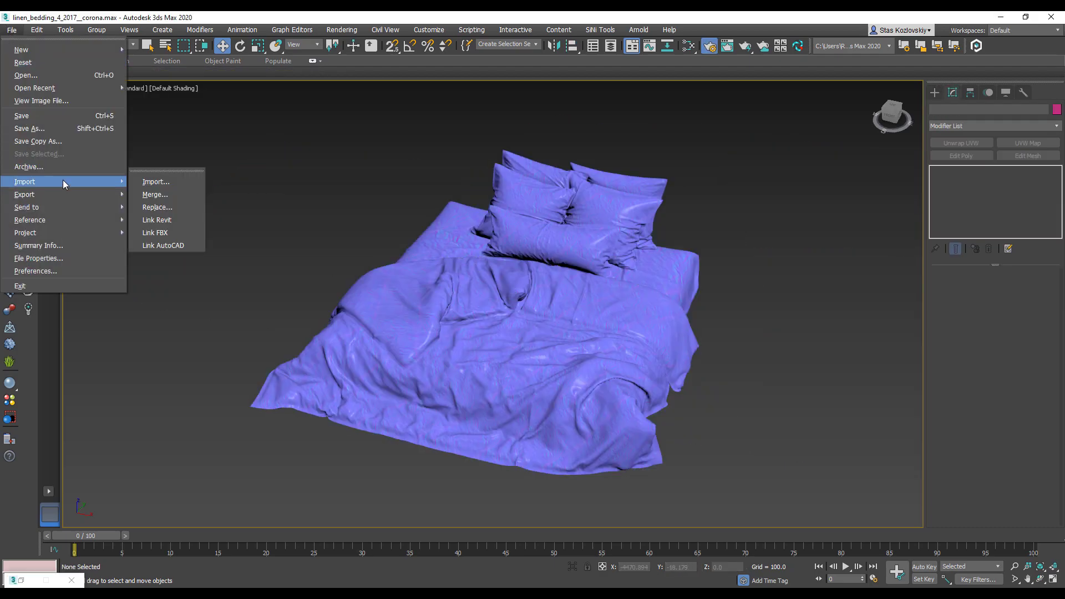
left_click(150, 182)
double_click(111, 100)
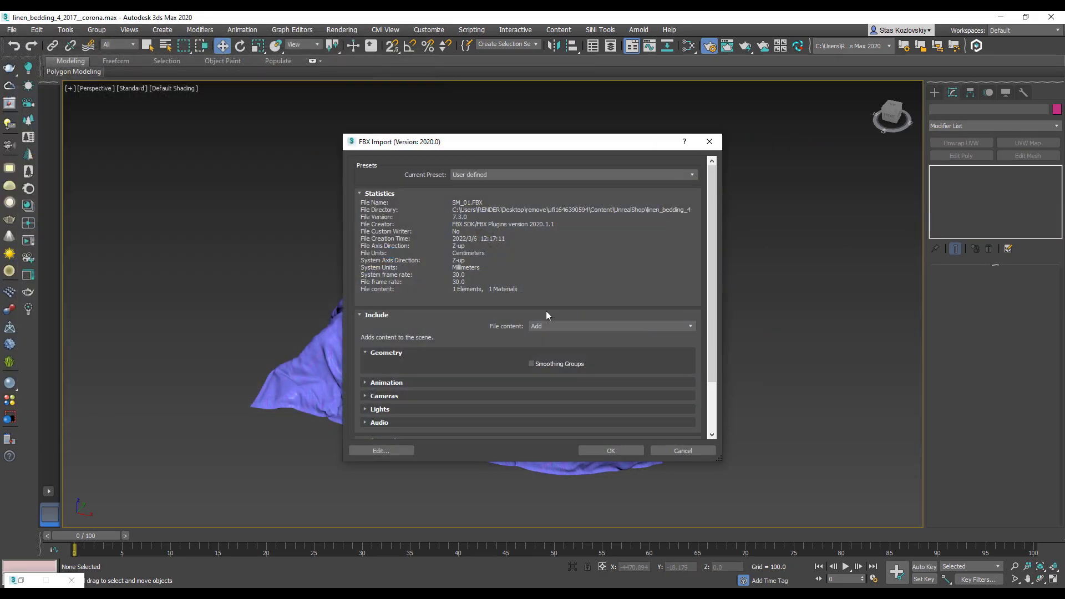
left_click(550, 326)
left_click(553, 337)
left_click(641, 450)
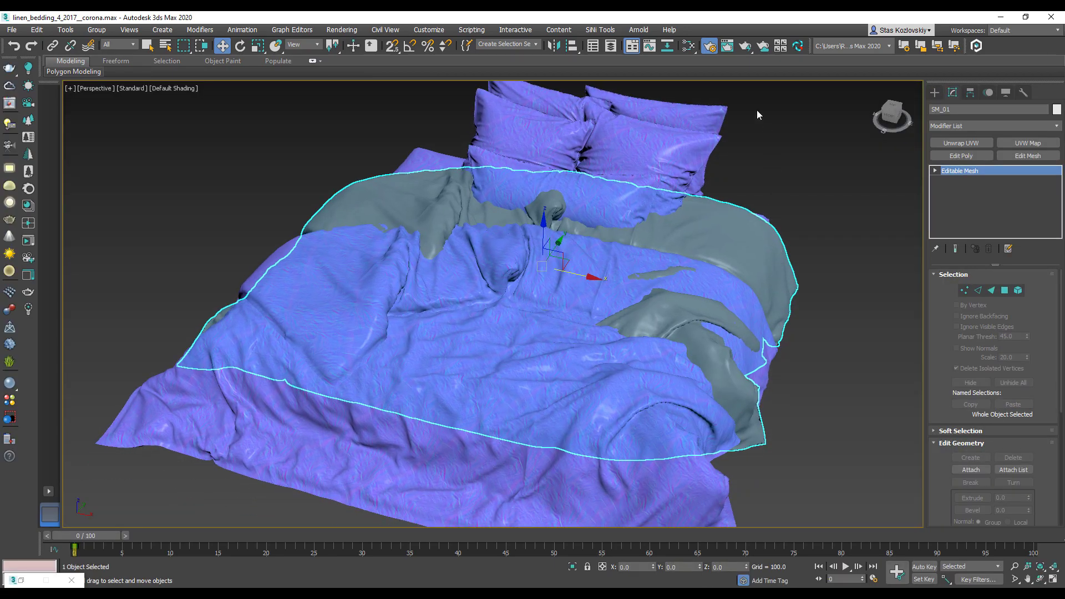
Center-align SM_01 on all axes to the original blanket and zoom out to the bed.
left_click(572, 47)
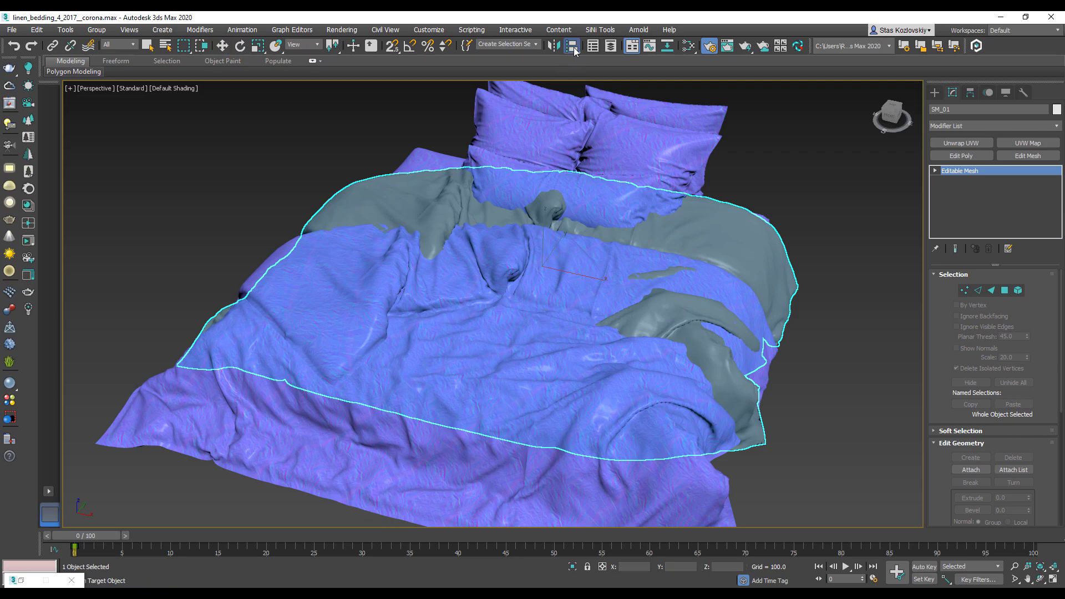
left_click(217, 434)
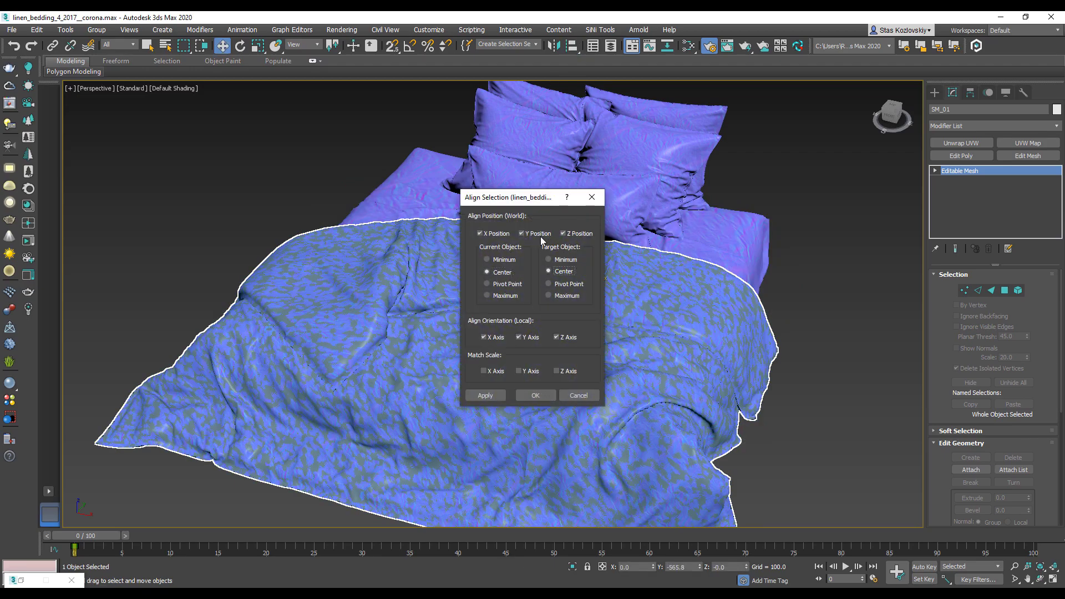
left_click(536, 395)
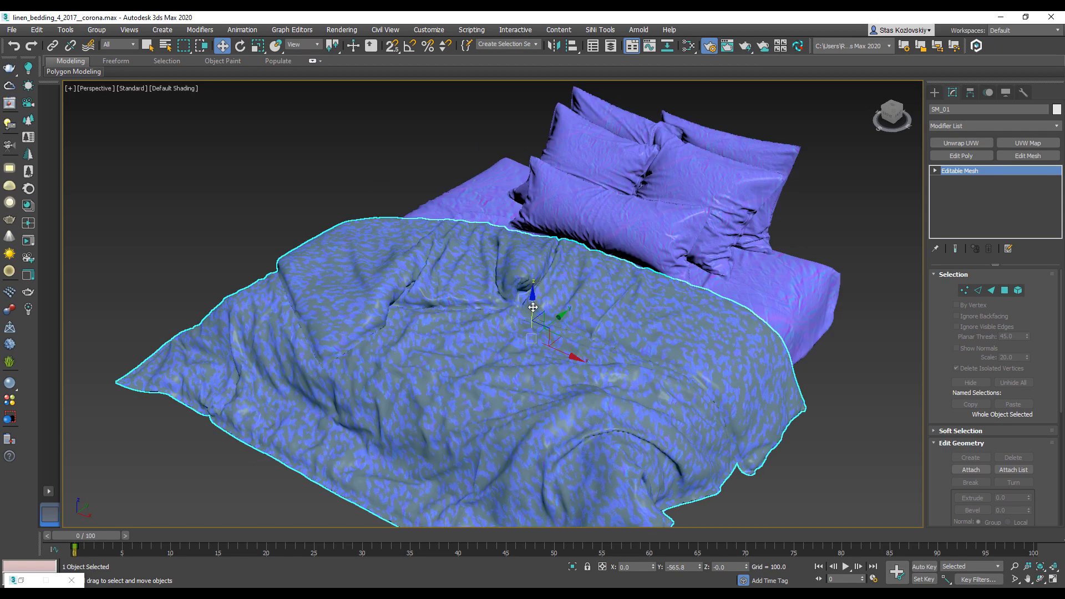
key("shift+z")
key("shift+z")
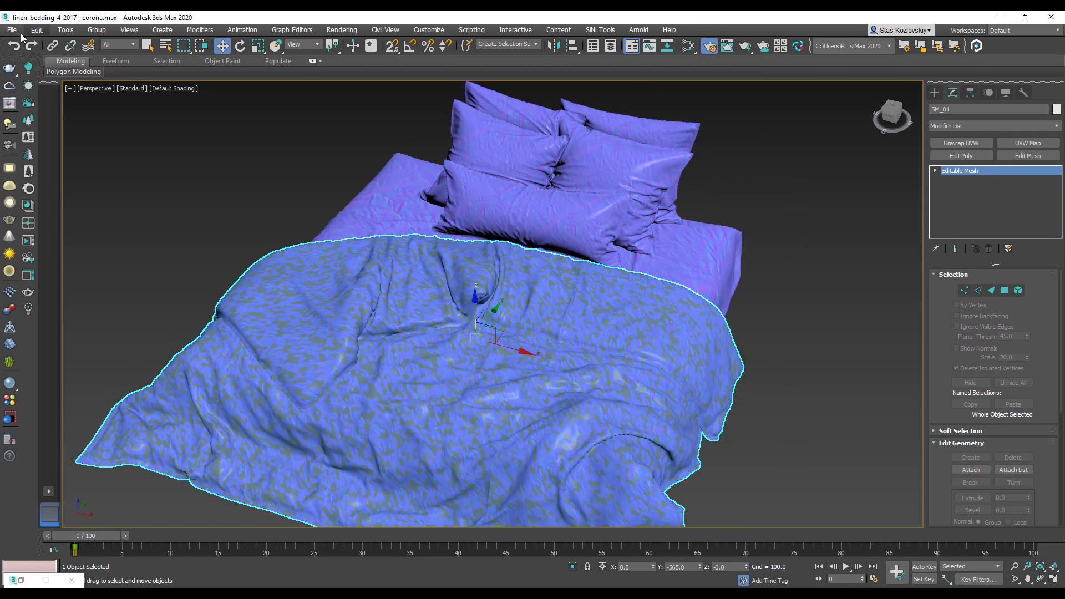
Import SM_02 and align it to the original mattress.
left_click(12, 30)
left_click(155, 179)
double_click(149, 114)
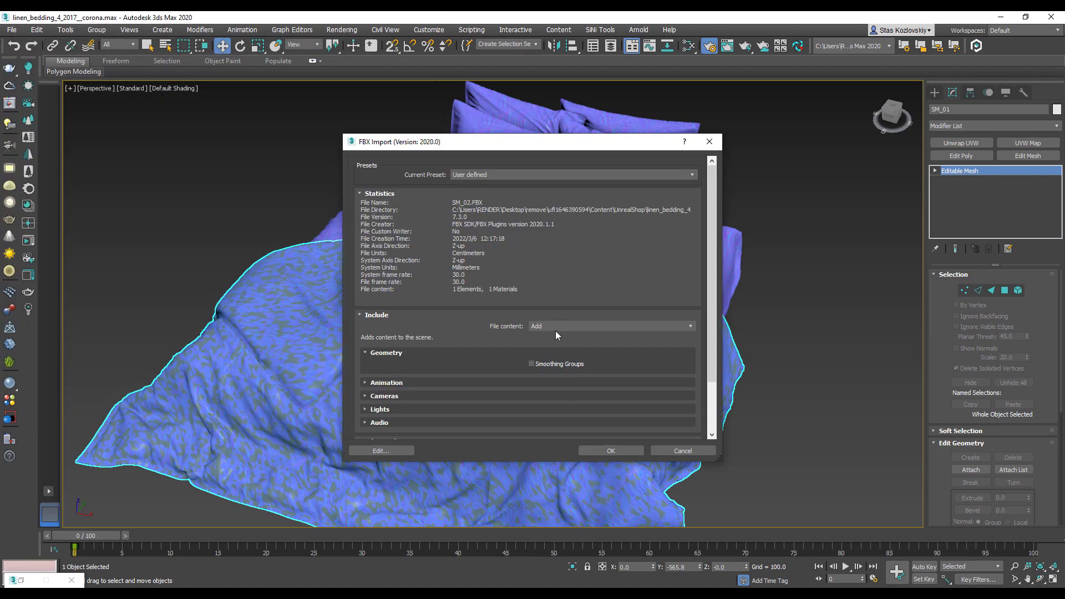
left_click(611, 451)
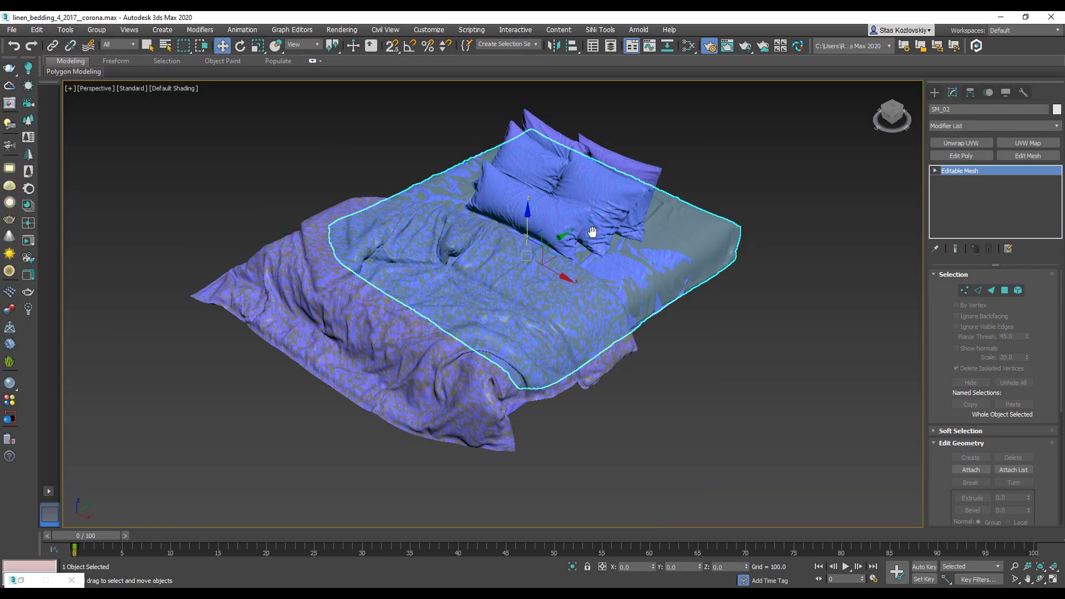
left_click_drag(593, 232, 835, 172)
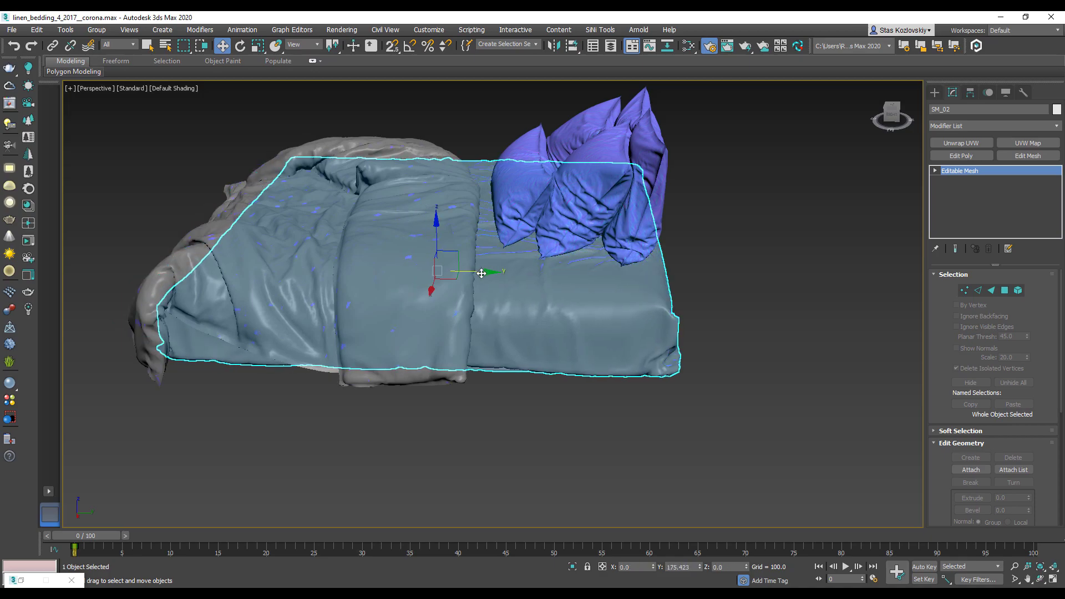
scroll(482, 273, "up", 10)
left_click(572, 46)
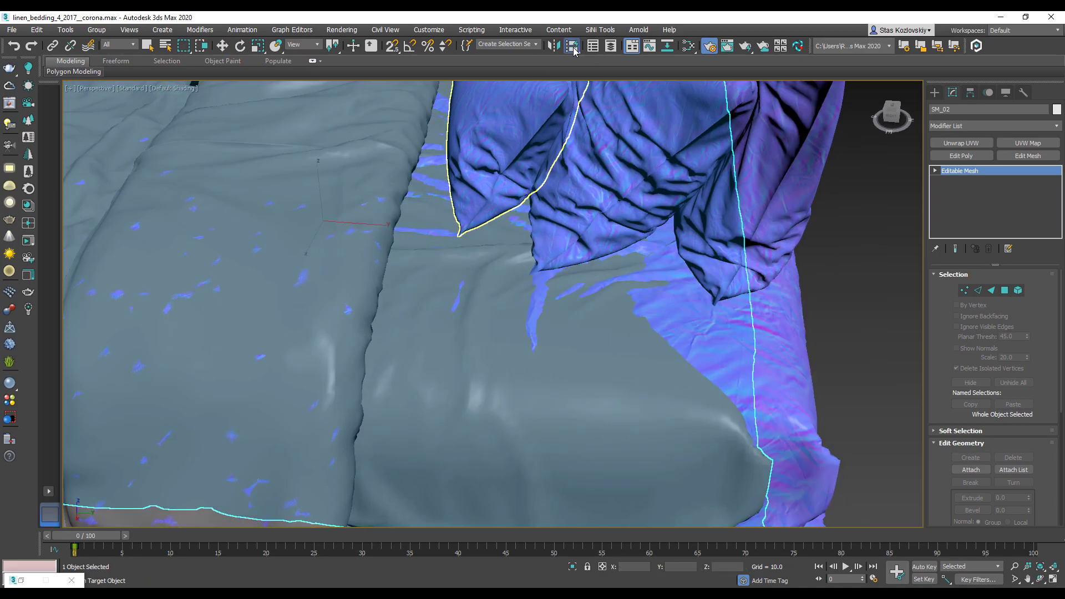
left_click(533, 333)
left_click(533, 396)
left_click(452, 254)
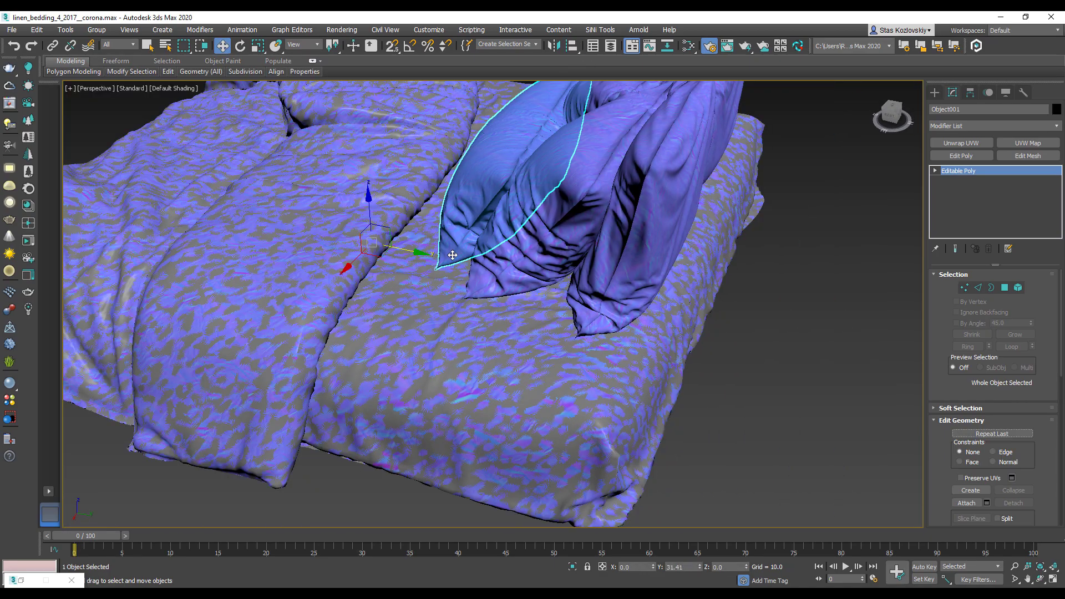
left_click(460, 311)
Import SM_03, align it to the original pillow, and orbit to compare the pillows.
key("z")
left_click(12, 29)
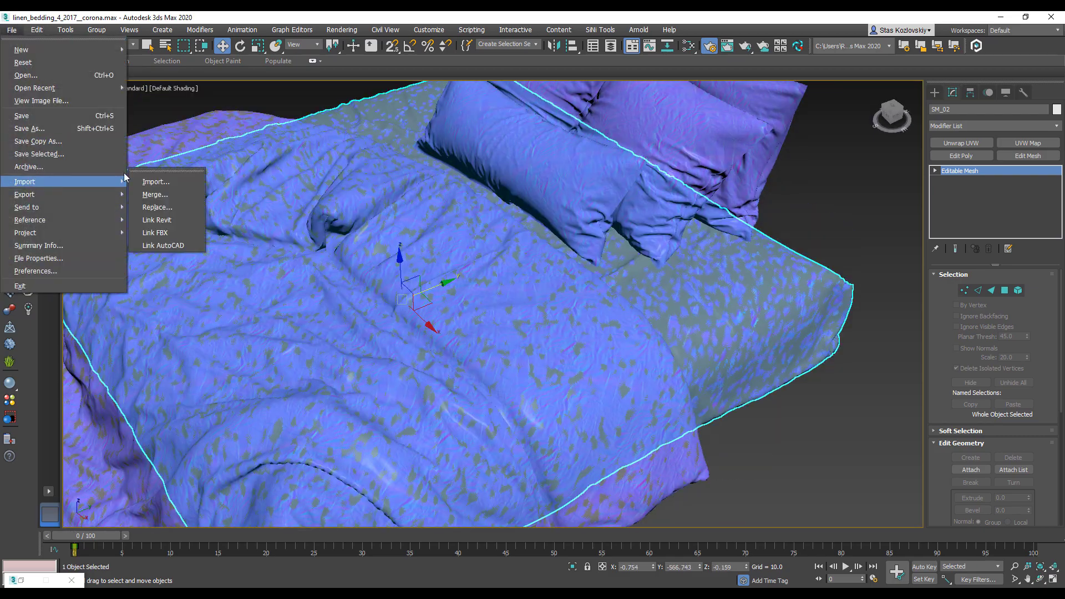
left_click(156, 181)
double_click(91, 107)
left_click(611, 450)
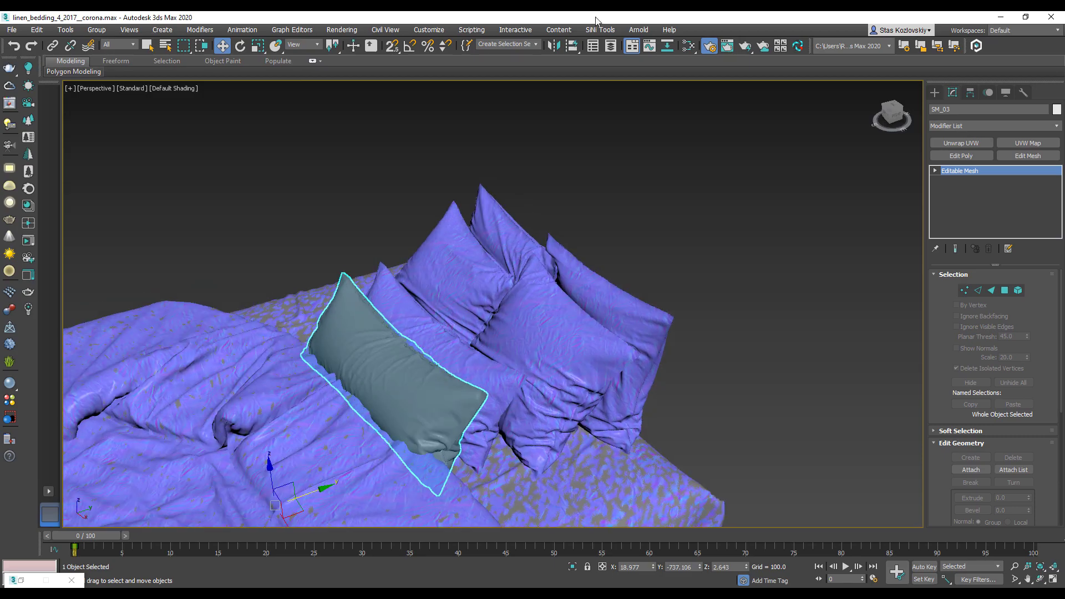
left_click(573, 45)
left_click(481, 250)
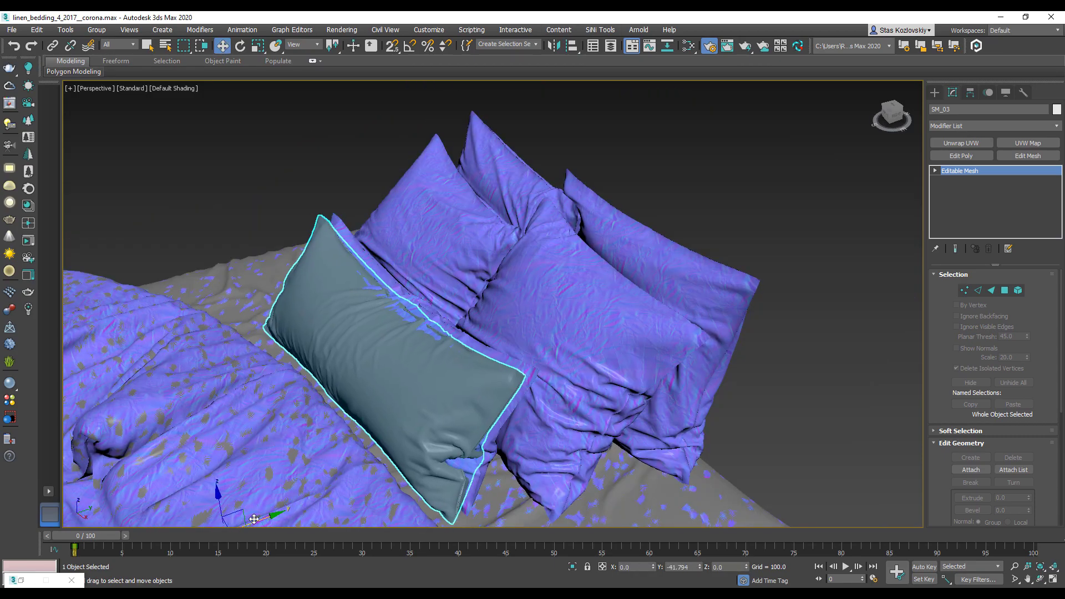
left_click(340, 431)
scroll(273, 506, "up", 3)
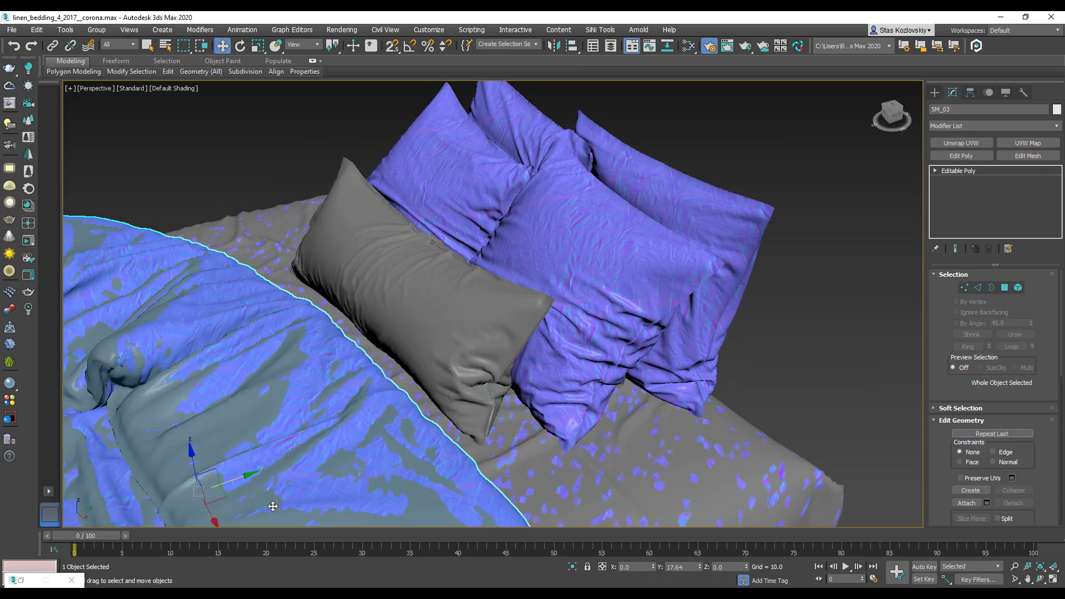
left_click(422, 289)
scroll(587, 283, "down", 3)
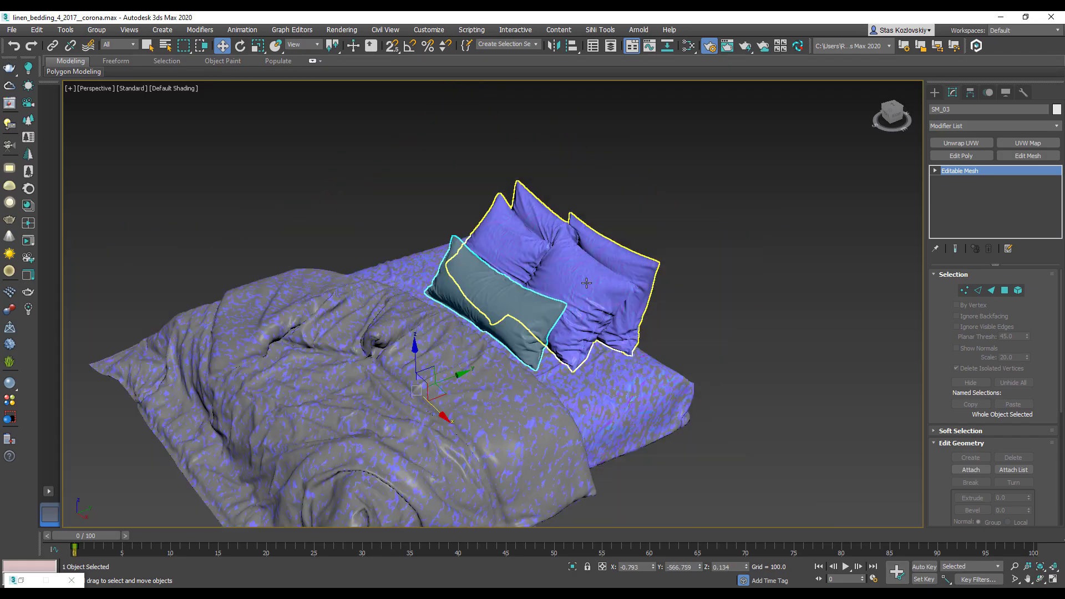
left_click_drag(587, 283, 721, 260)
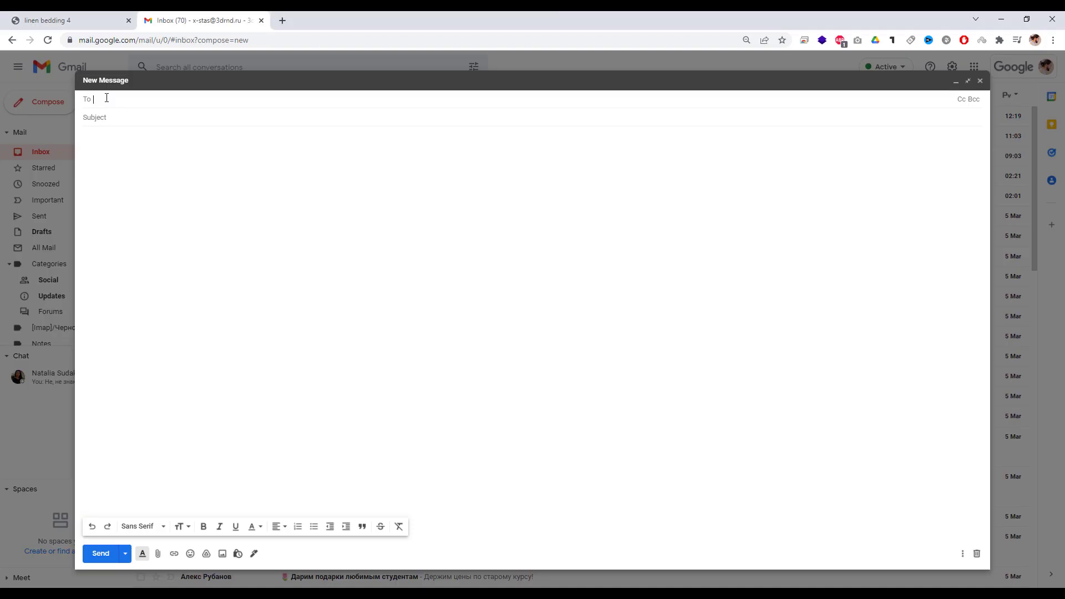
Address the draft to UnrealShop's e-mail with subject 'Someone used my model in your marketplace'.
key("ctrl+v")
left_click(125, 122)
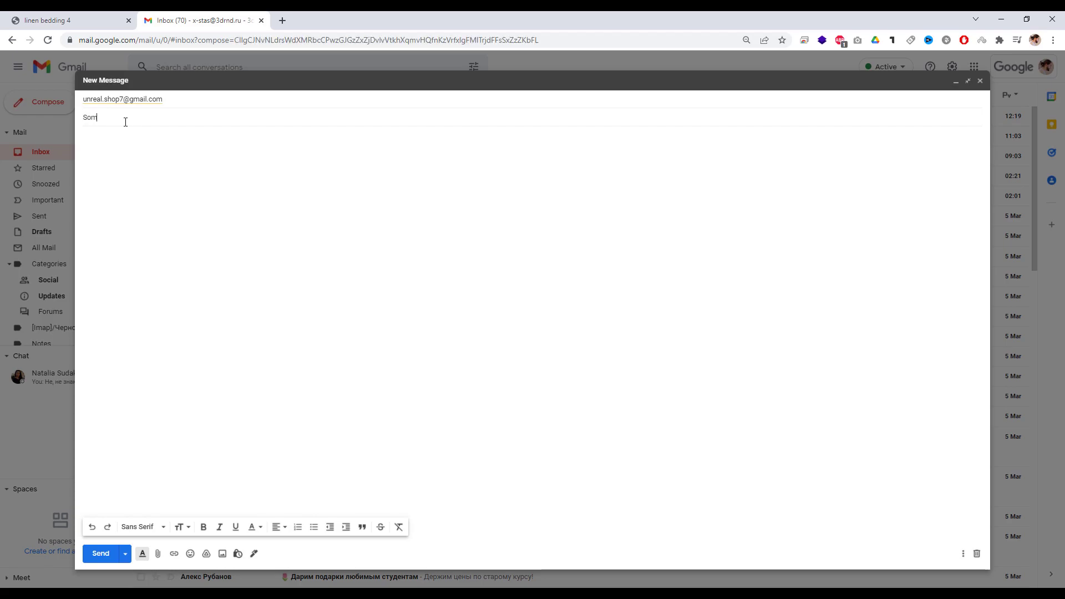
type("used my model in your marketplace")
left_click(152, 144)
type("Someone use")
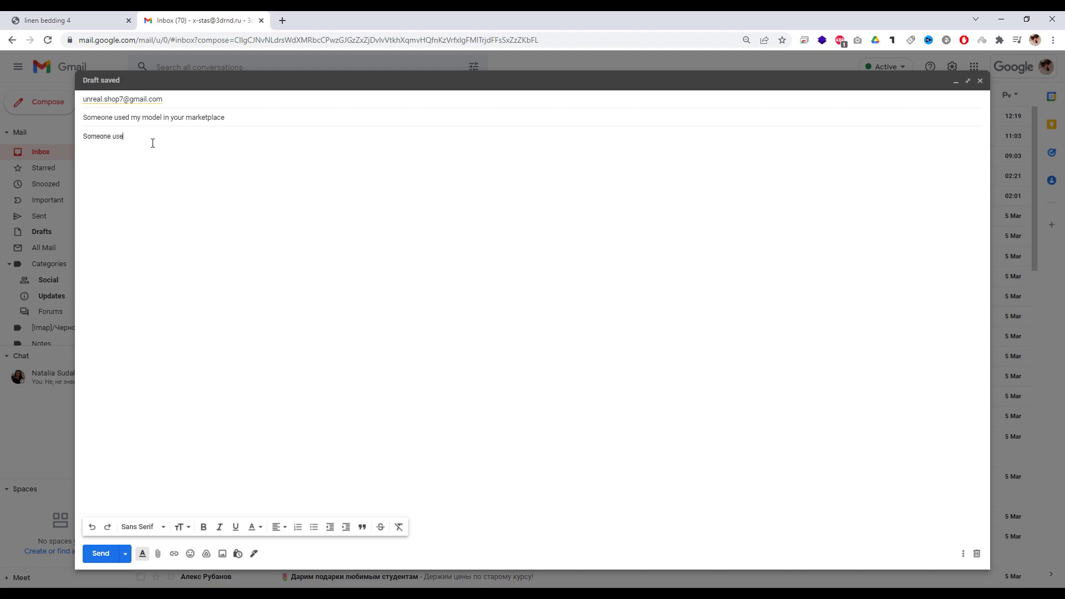
type("d m")
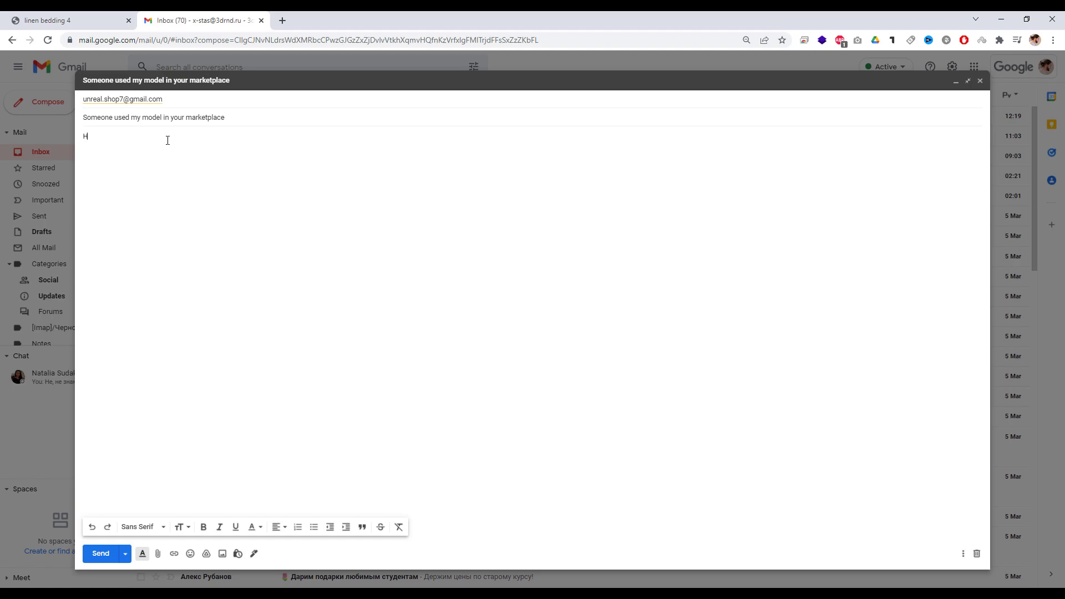
Write the body saying the model was uploaded to their marketplace, ending 'This is my investigation, please check it out'.
type("found")
key("BackSpace")
key("BackSpace")
type("odel")
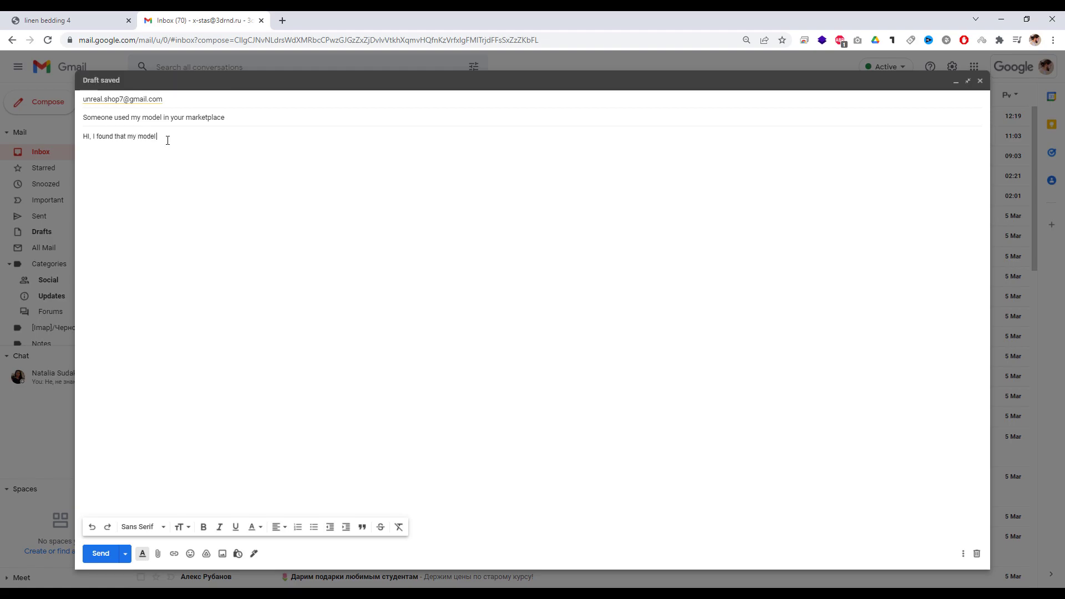
type(" p")
key("BackSpace")
type("epa")
type("i")
type("Unrea")
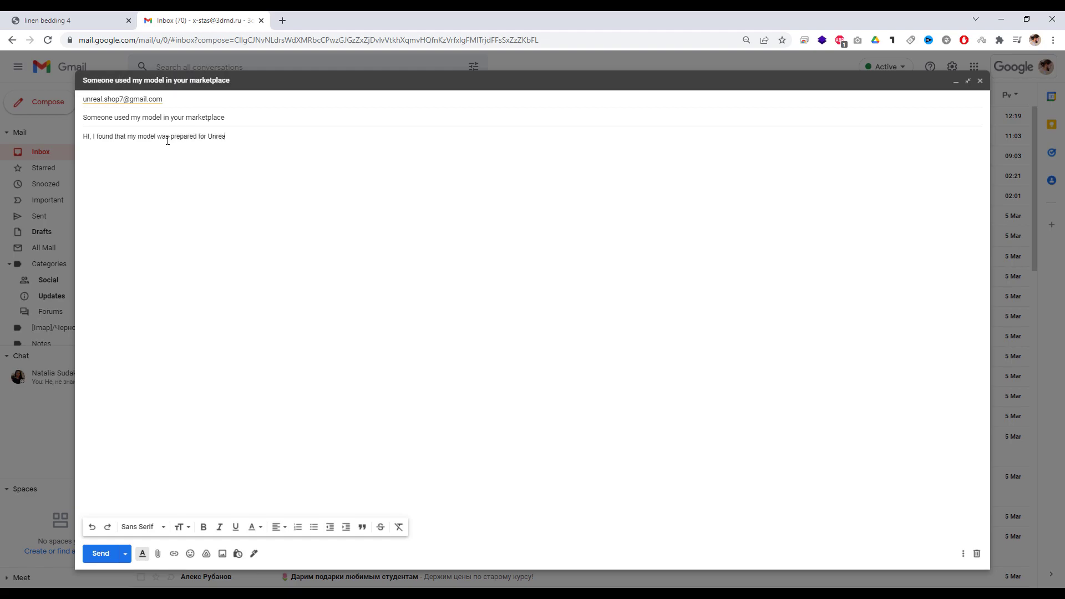
type("l Engine and up")
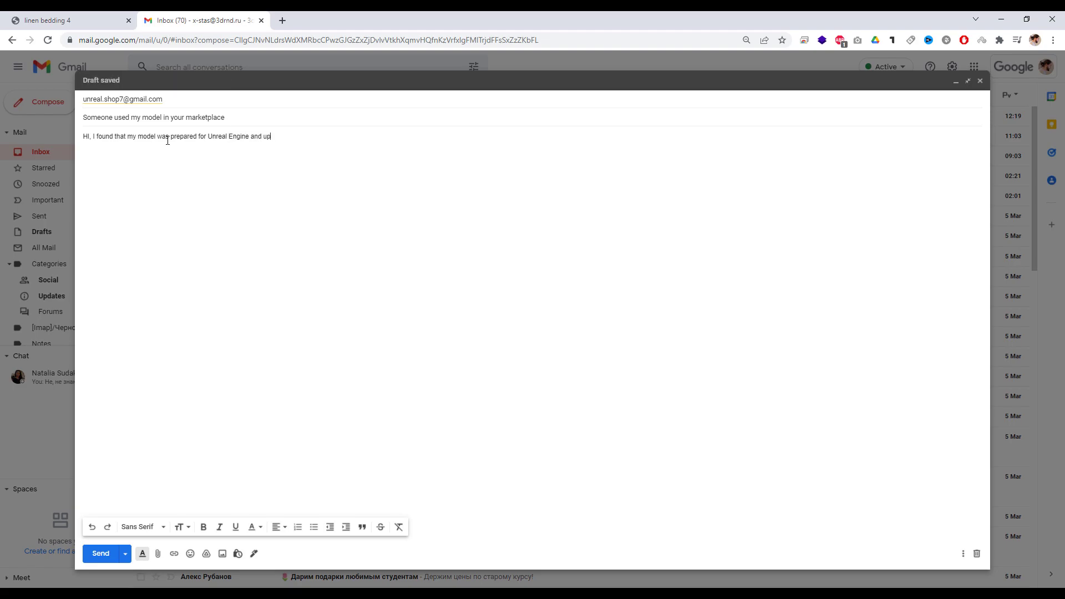
type("loaded")
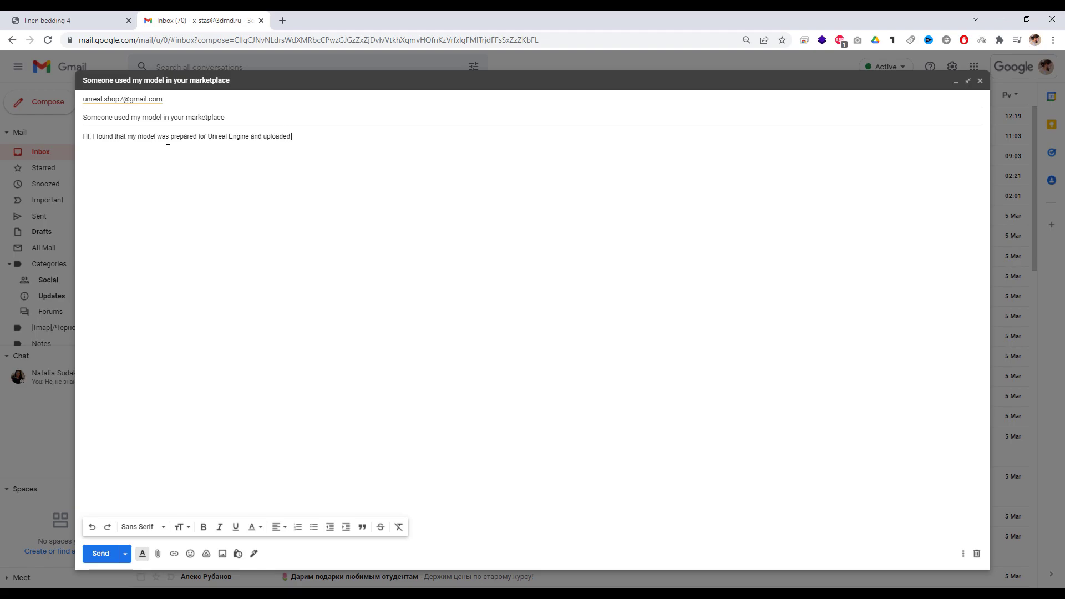
type(" your marketplace.")
type(" This")
type(" is my invest")
type("igation, ")
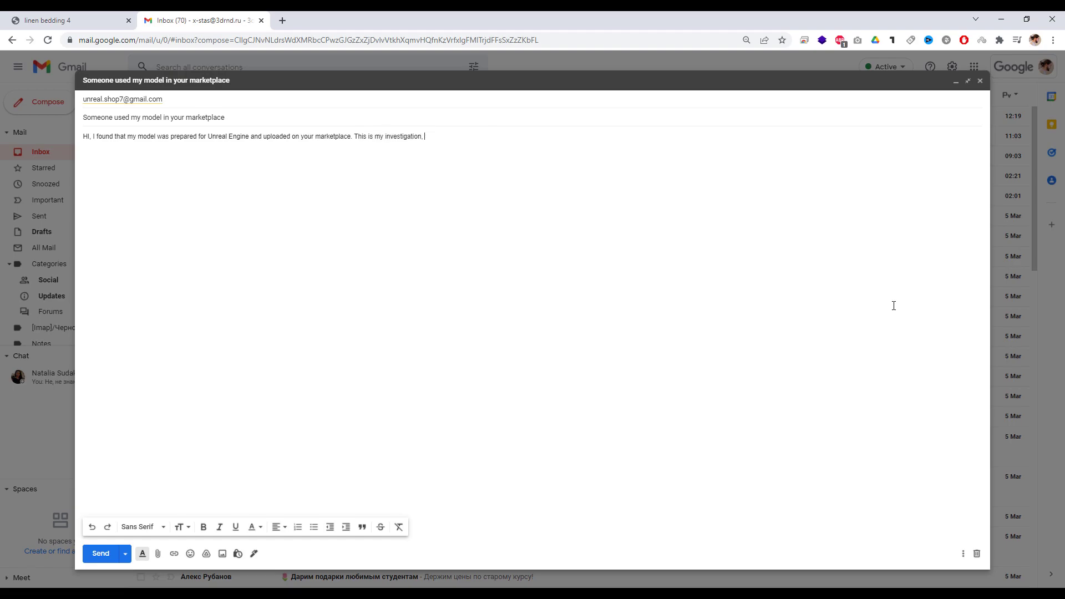
type("please check it out")
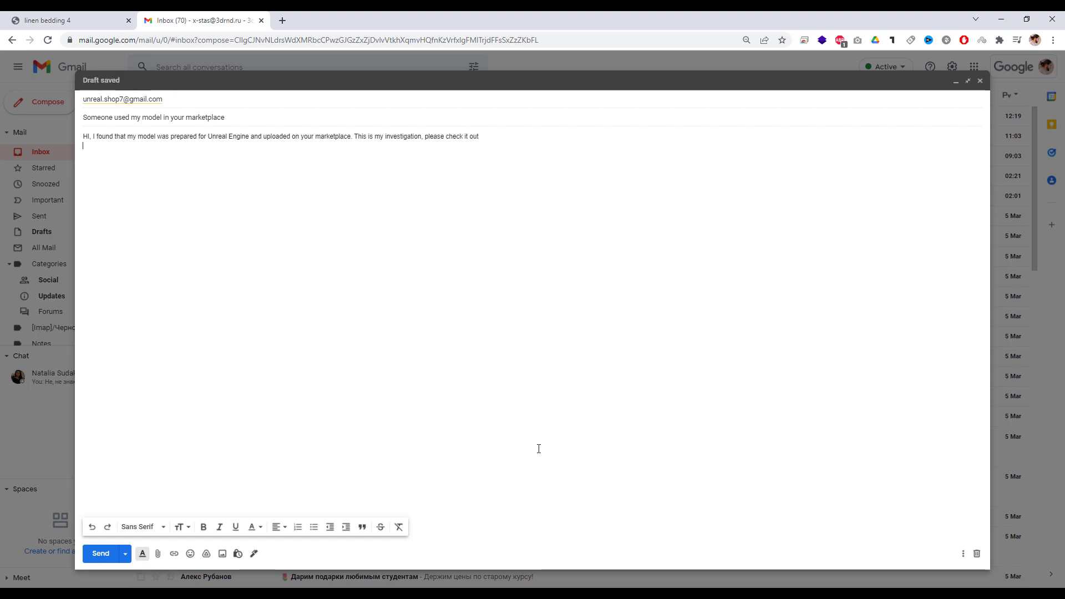
left_click(483, 536)
Nudge the light front pillow slightly left along the X axis.
scroll(577, 284, "down", 3)
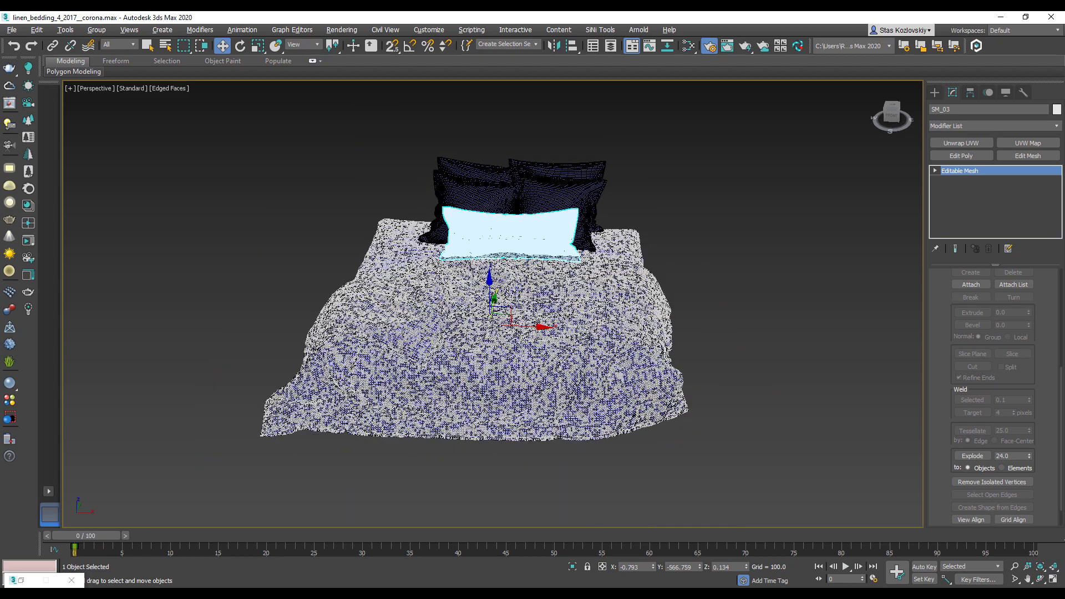
scroll(578, 284, "down", 2)
mouse_move(533, 328)
left_mouse_down()
mouse_move(418, 325)
mouse_move(521, 325)
left_mouse_up()
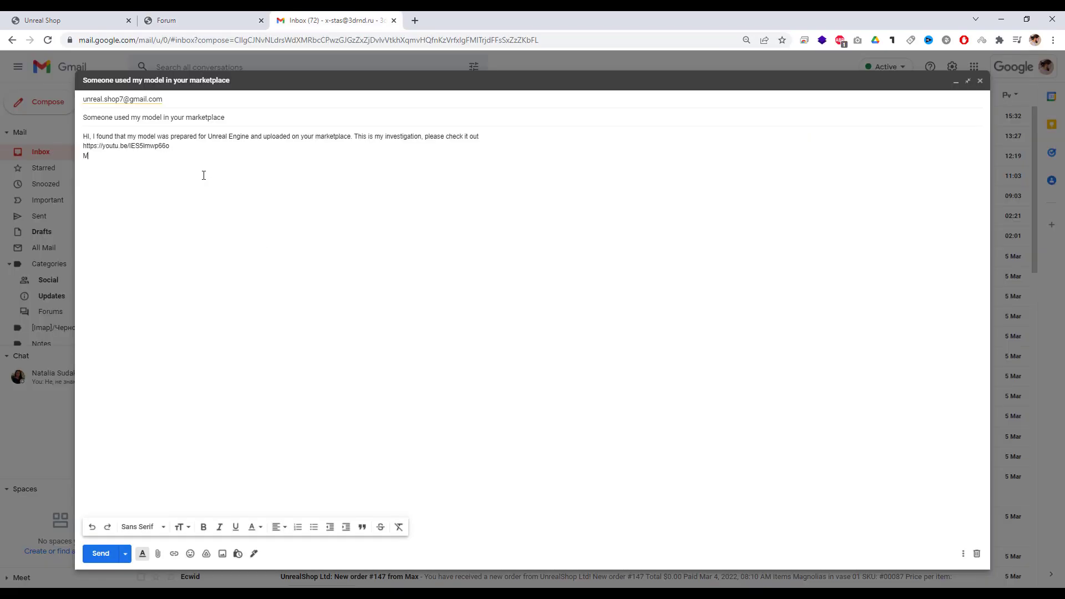
Add 'My account on the marketplace' with the pasted profile link, then a 'My accounts:' list (turbosqeed, 3dsky, etc.).
type("y account on")
type(" the marketplace")
type("https://unreal.shop/user/forum/252")
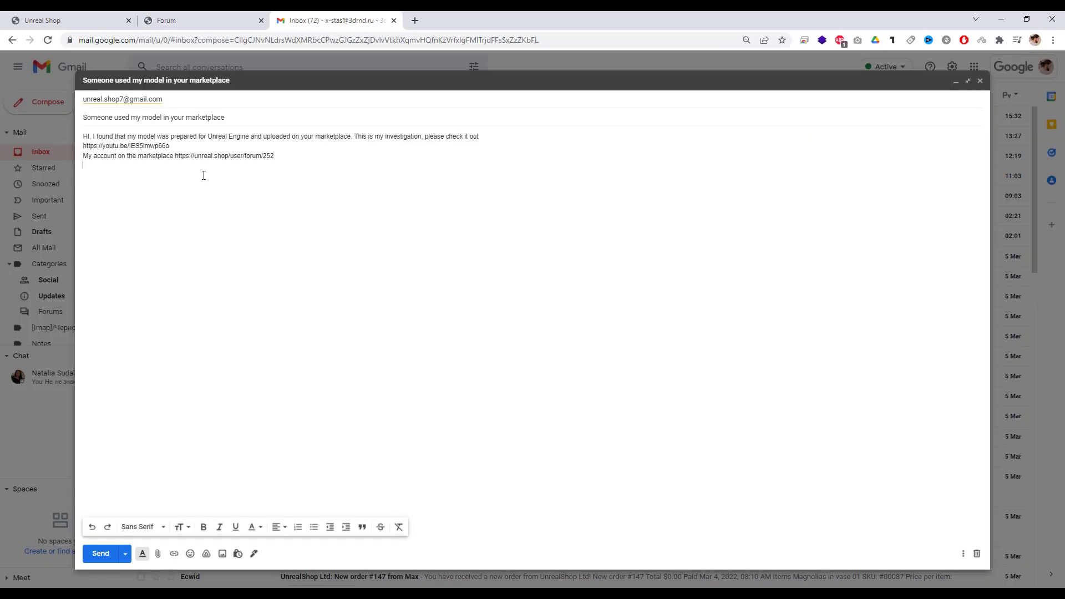
key("Return")
type("My accounts")
type(" :")
key("Return")
type("turbosqee")
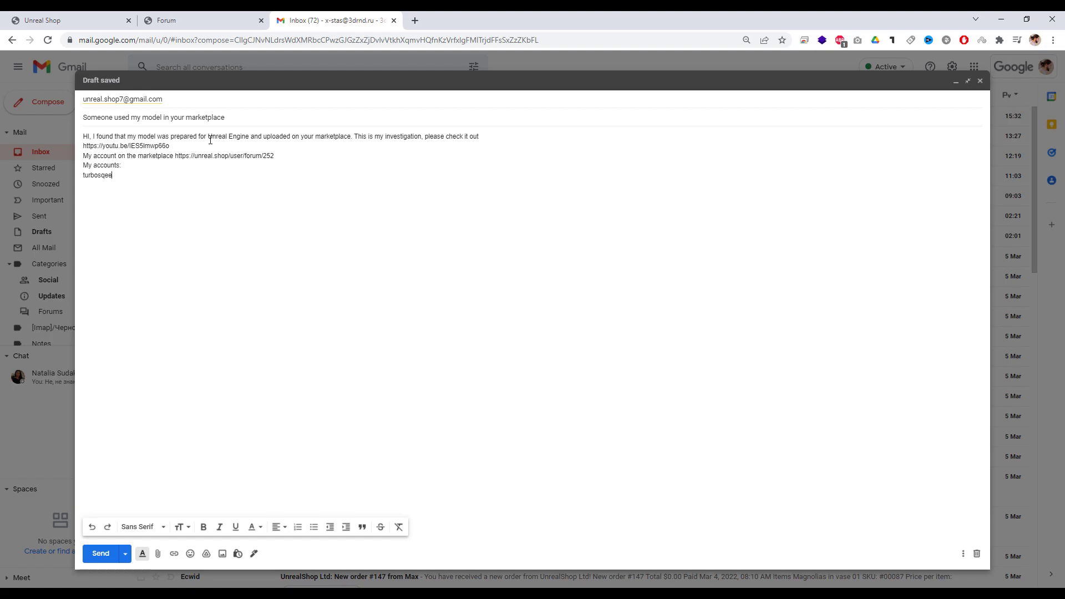
type("d - your link 3dsky")
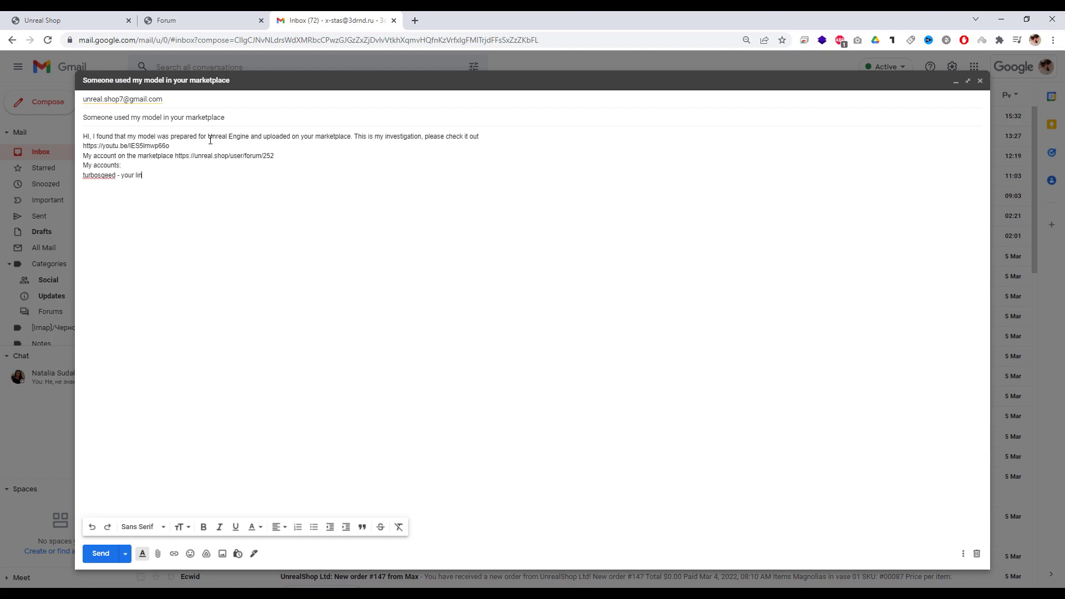
type(" - your ")
type("link")
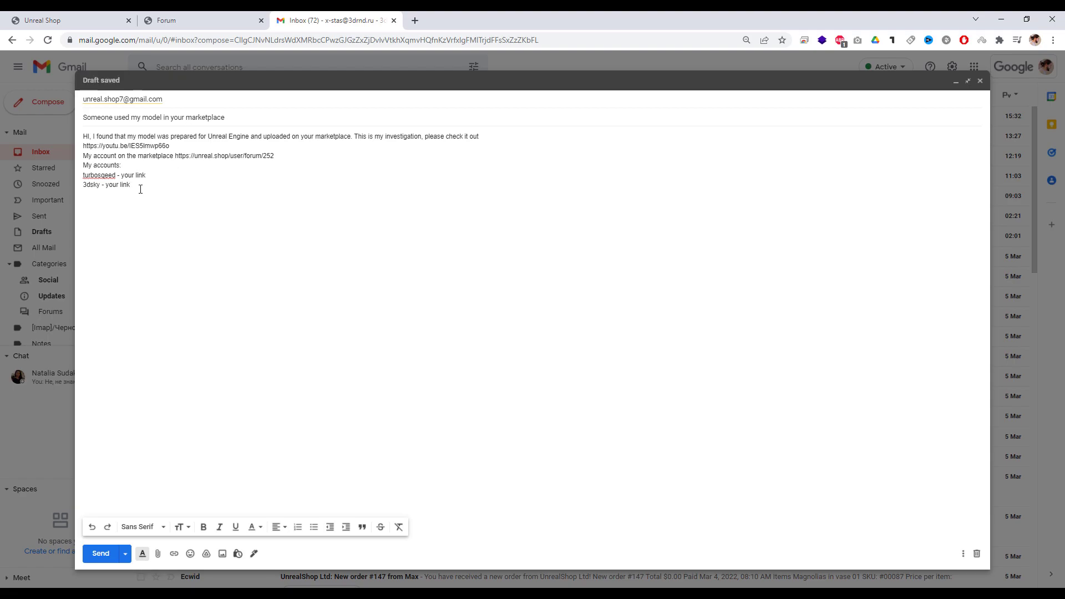
type(" etc")
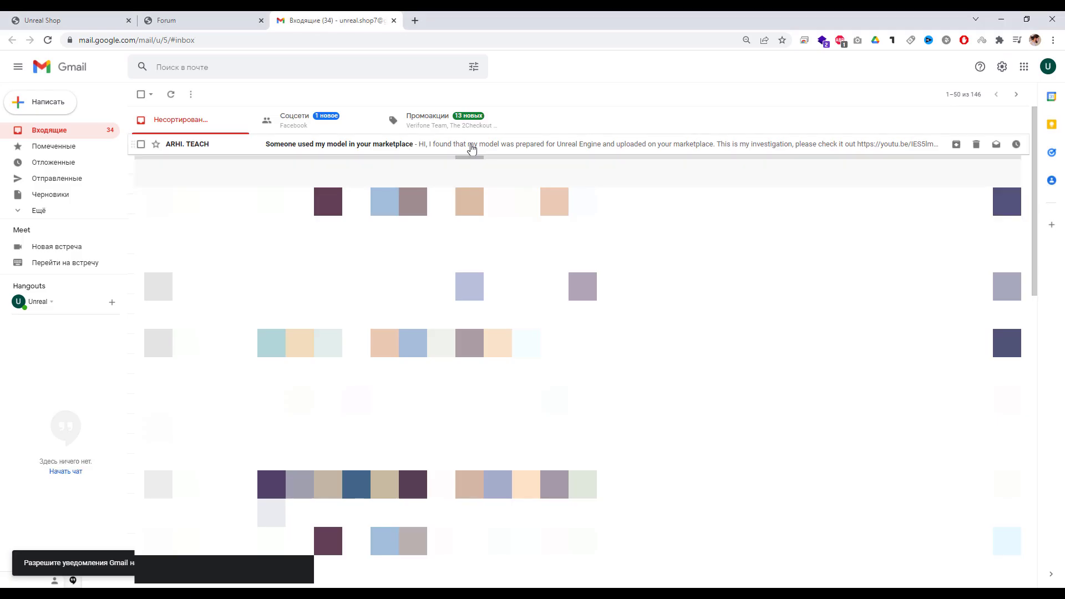
Open the ARHI. TEACH report email and follow its youtu.be investigation video link.
left_click(472, 144)
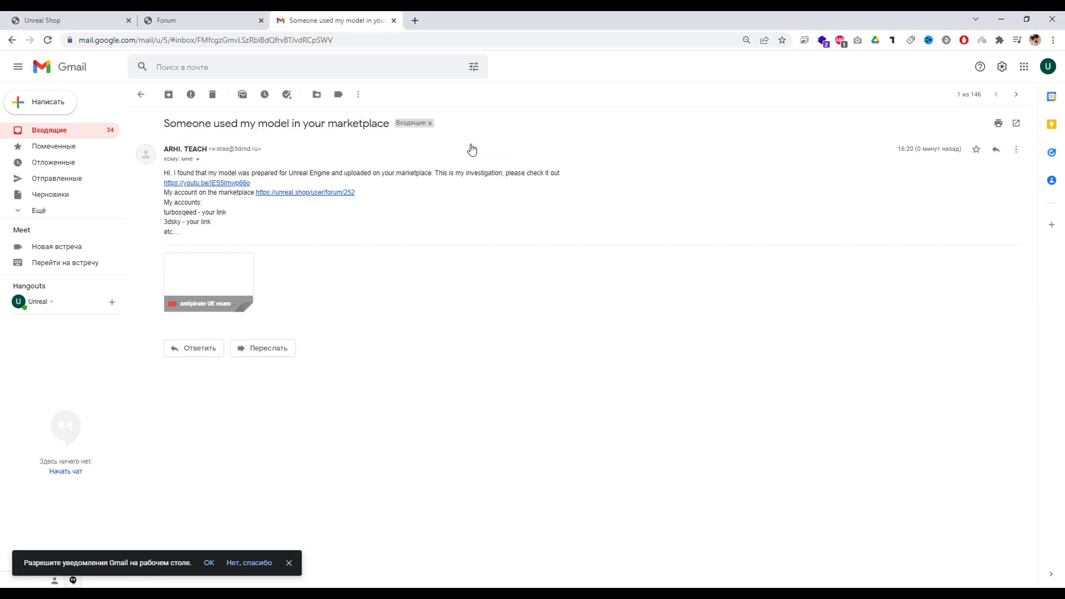
left_click(221, 183)
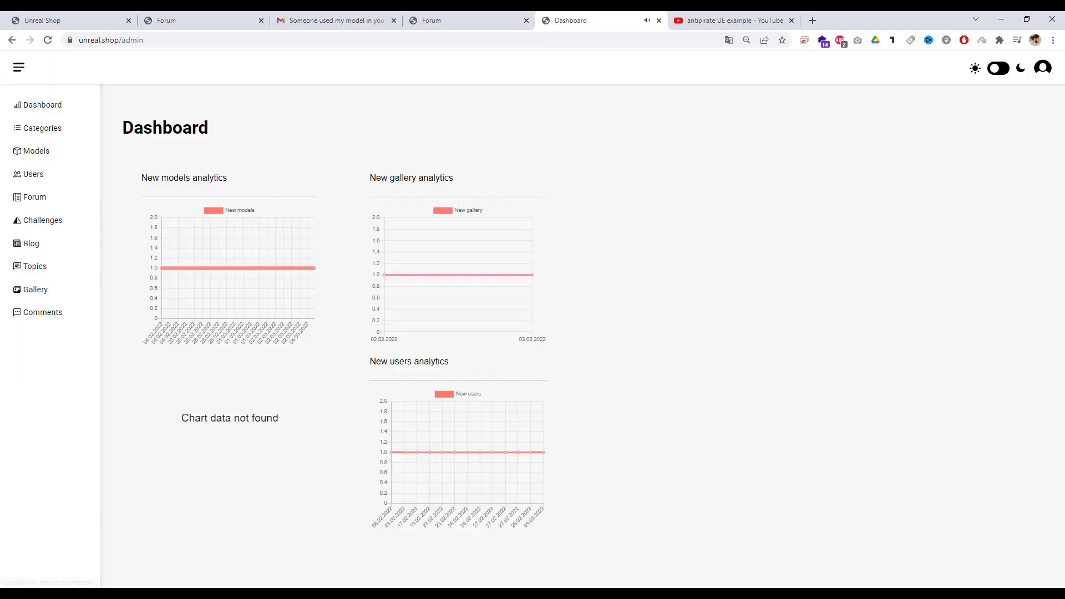
Search the admin Models list for 'linen bedding 4' and open listing 1133's details.
left_click(36, 151)
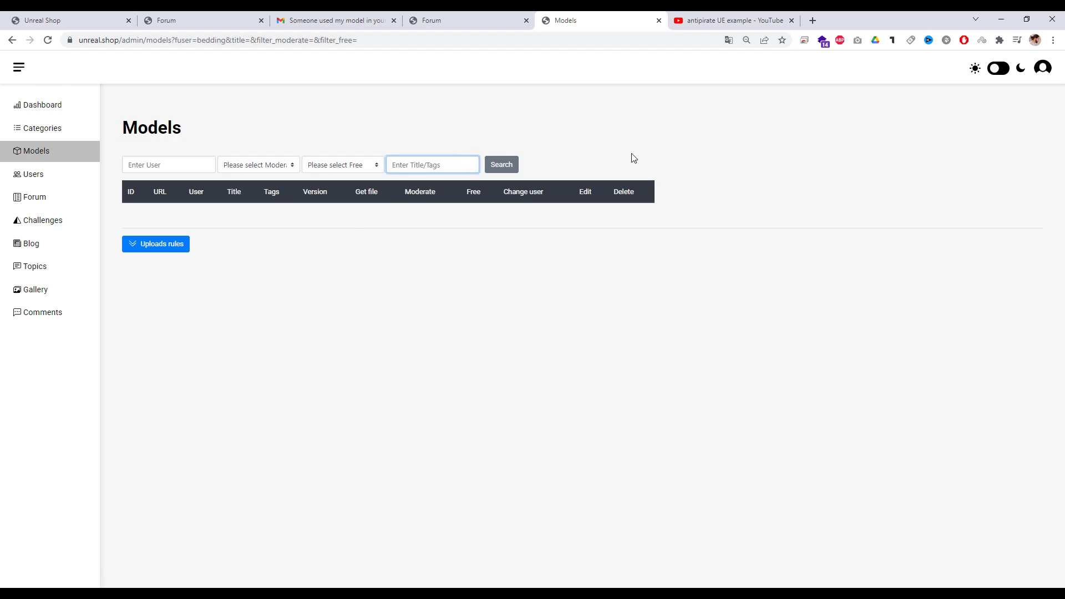
type("linen")
key("Return")
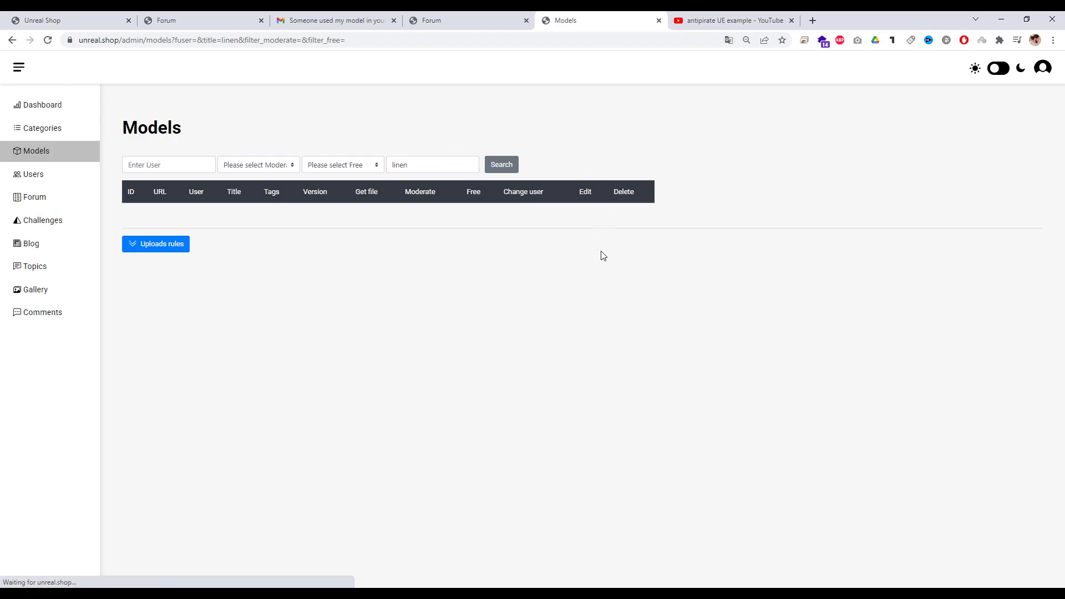
left_click(446, 167)
type("ding 4")
key("Return")
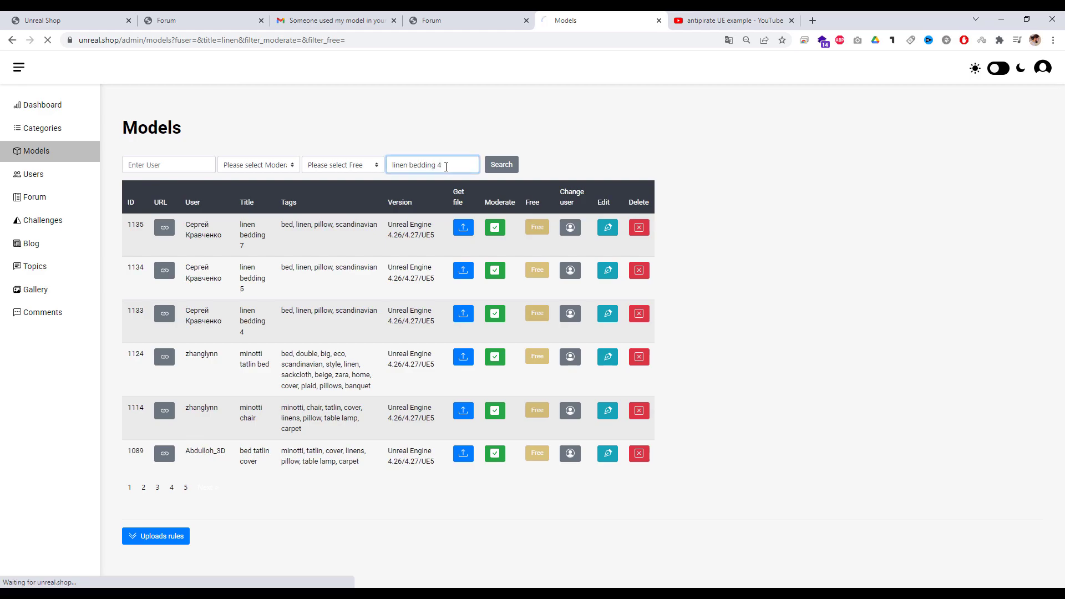
left_click(607, 227)
scroll(577, 299, "down", 5)
left_click(708, 16)
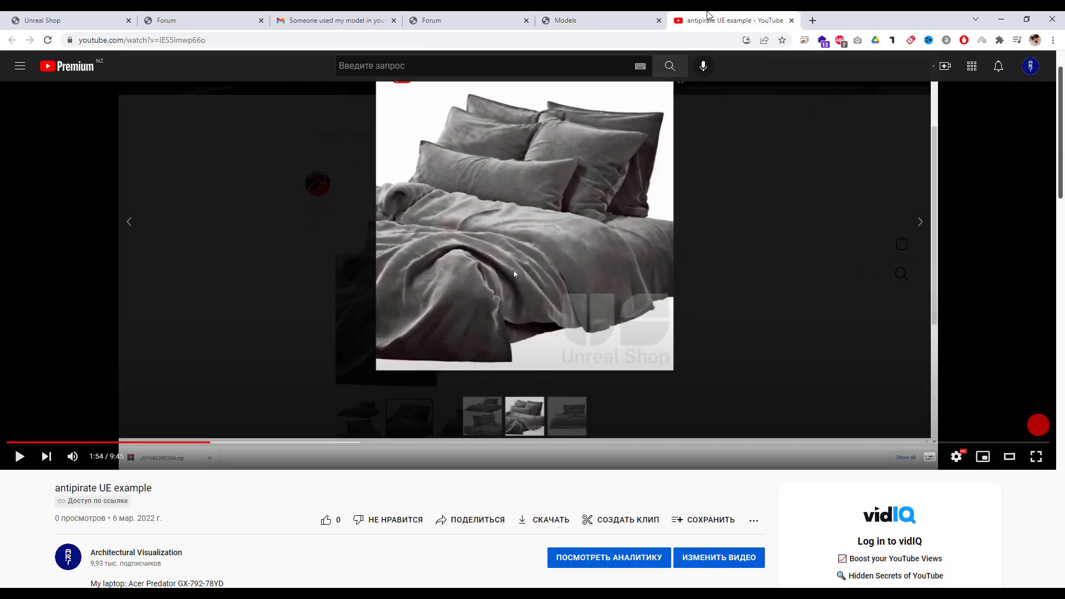
Close listing 1133's details and paste the reporting user's name into its Change user owner search.
left_click(619, 18)
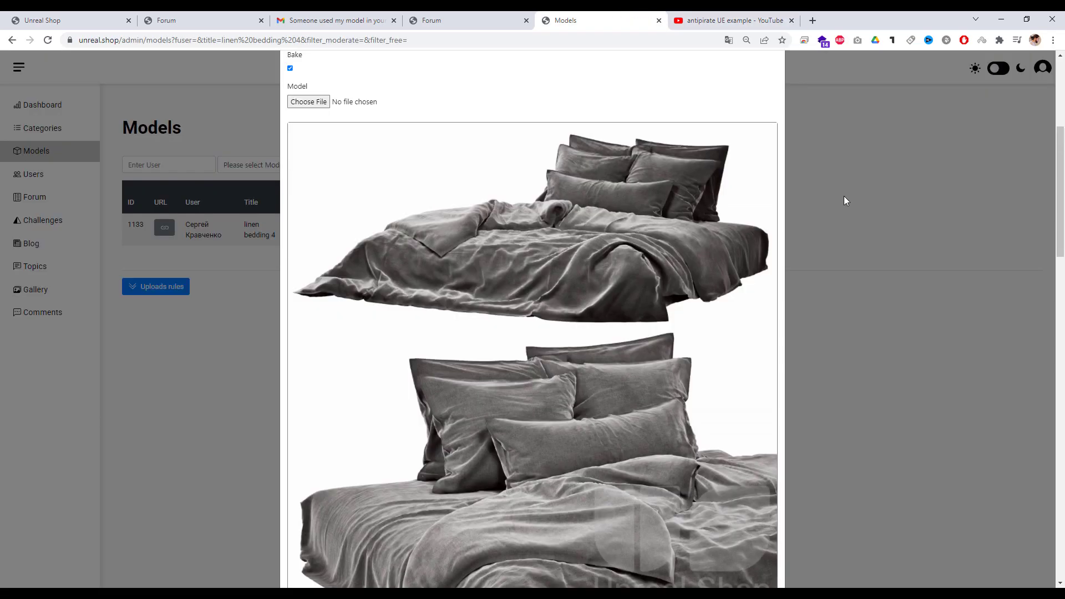
left_click(846, 200)
left_click(567, 231)
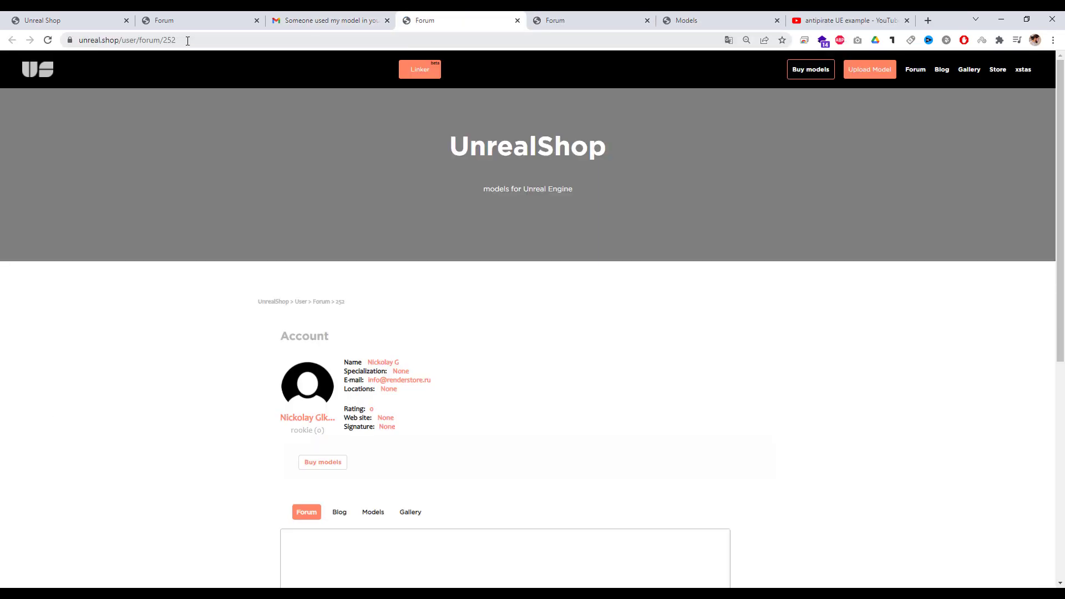
mouse_move(428, 362)
left_mouse_down()
mouse_move(367, 366)
mouse_move(404, 363)
left_mouse_up()
key("ctrl+c")
left_click(555, 20)
left_click(737, 20)
key("ctrl+v")
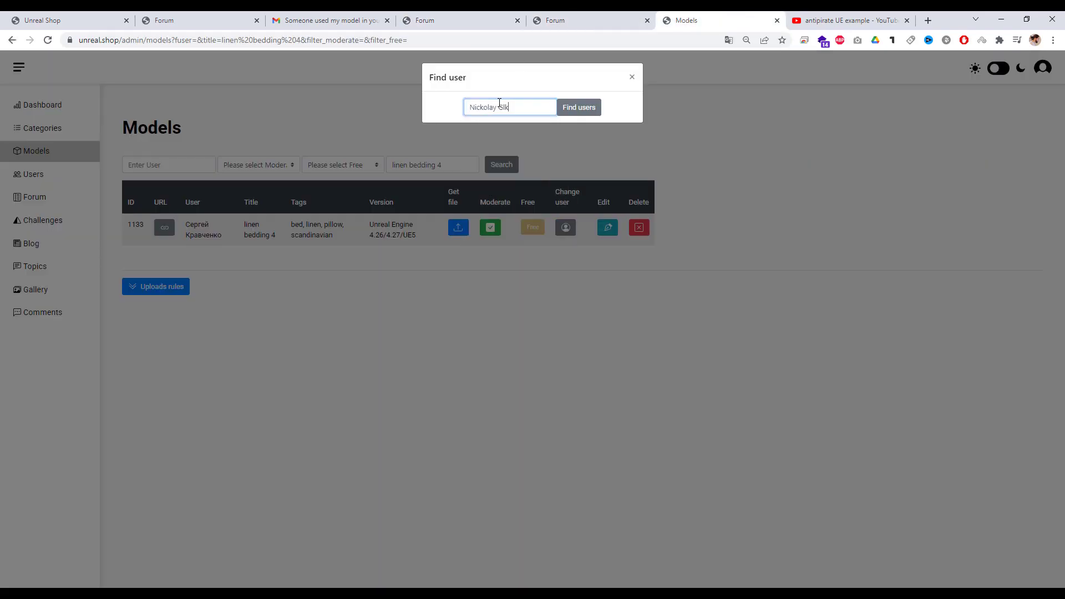
left_click(577, 105)
Go from the user's profile to the UnrealShop store page and open its search.
left_click(585, 17)
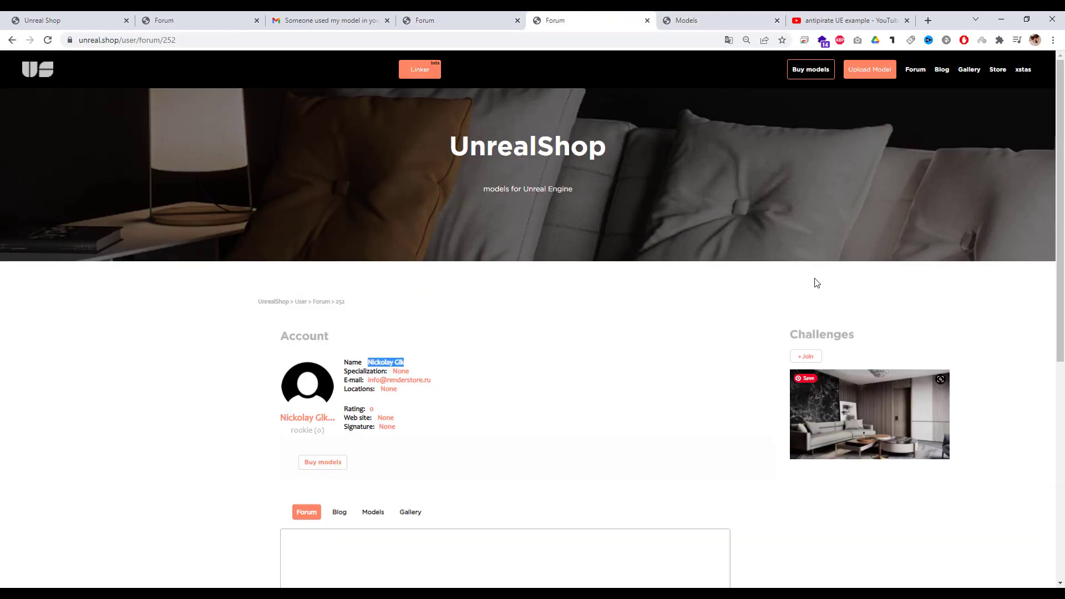
left_click(816, 389)
left_click(1018, 348)
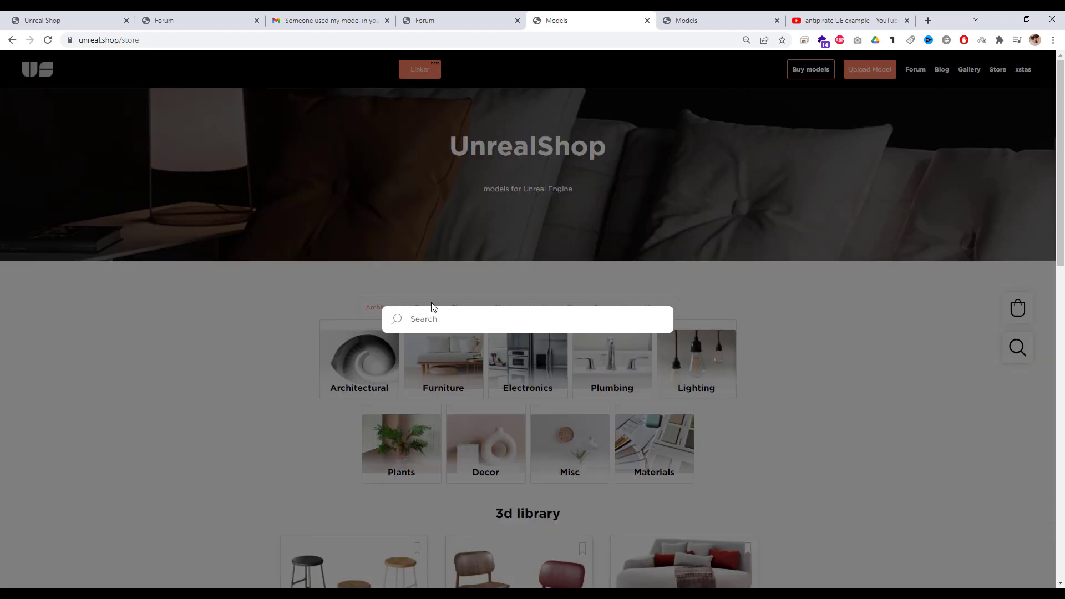
Search the store for 'linen bedding 4', confirm the owner change, and reload its store page.
type("linen bedding 4")
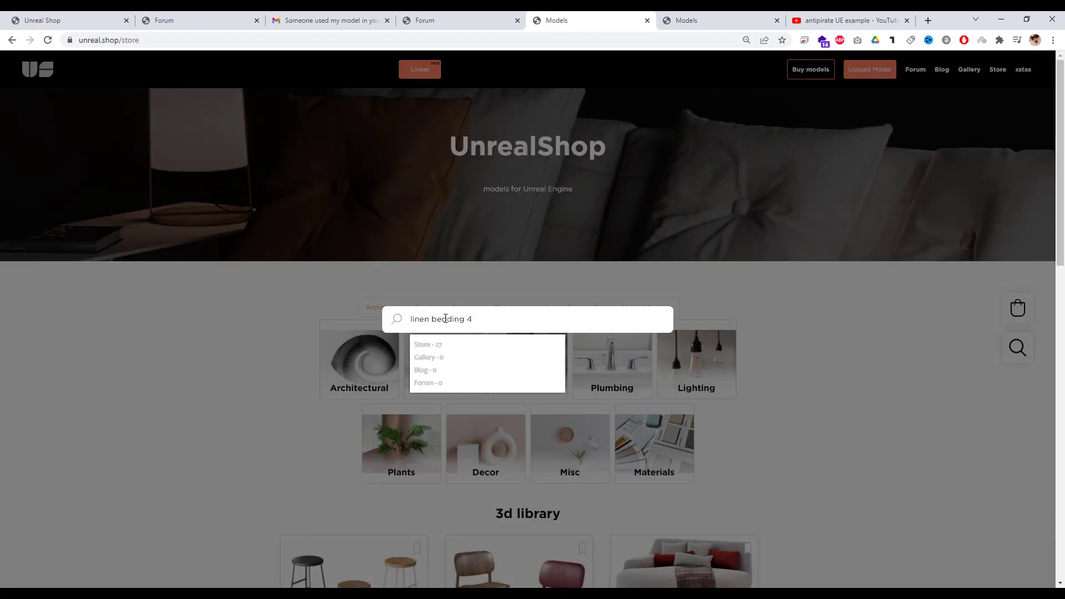
key("Return")
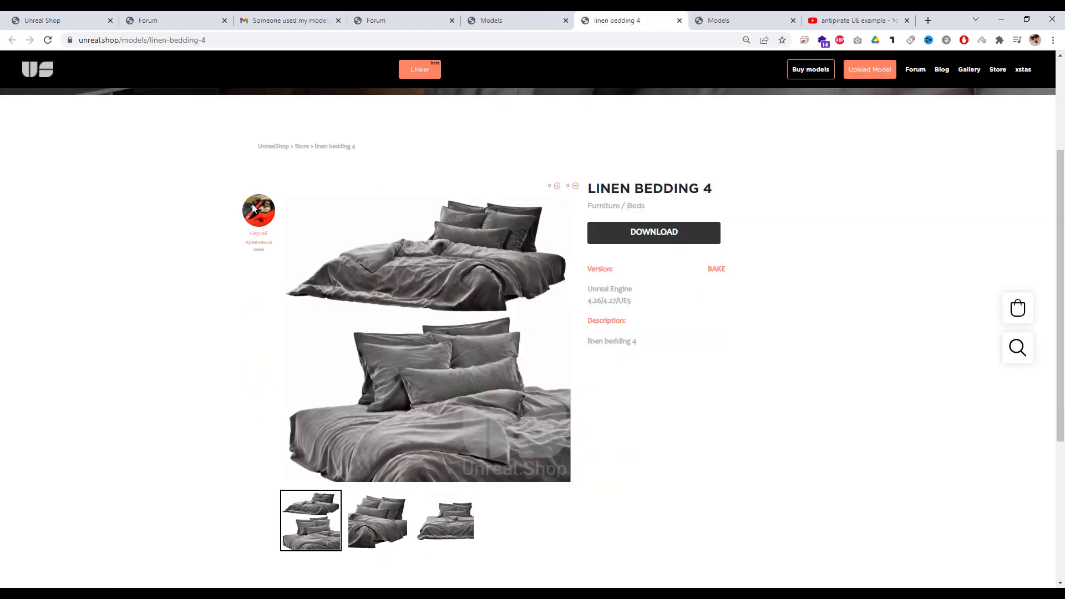
key("ctrl+Tab")
key("Return")
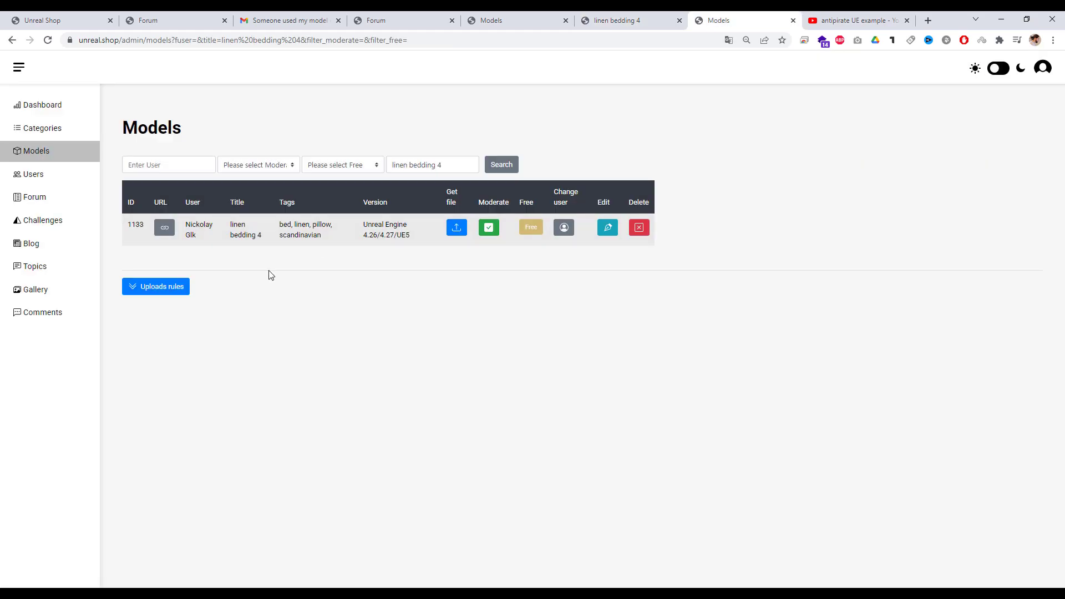
key("ctrl+shift+Tab")
key("F5")
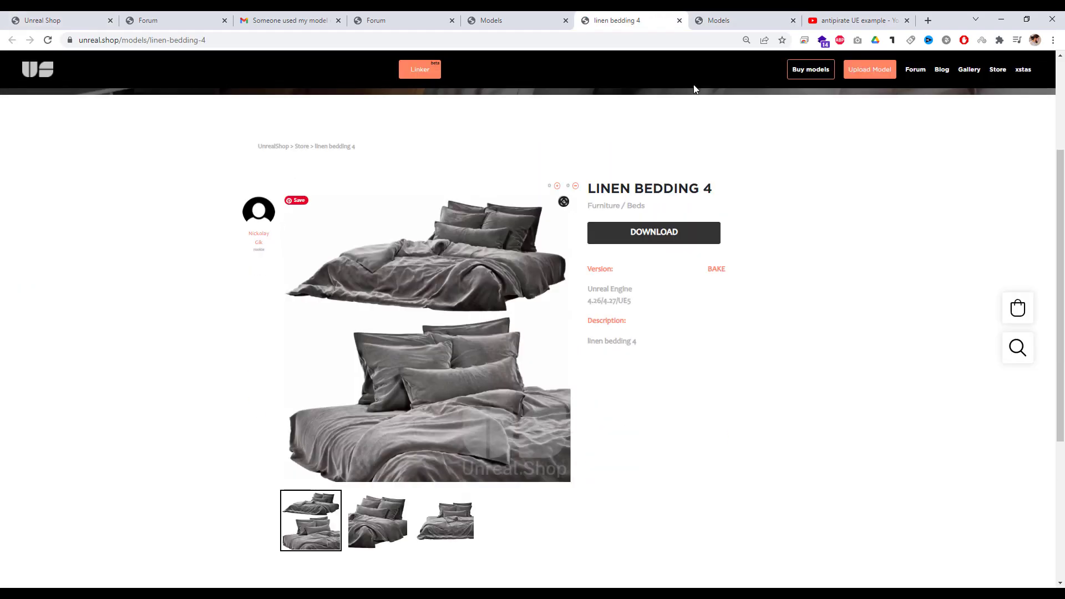
Reopen Change user on listing 1133 and look up the original uploader's account.
key("ctrl+Tab")
left_click(576, 229)
left_click(510, 108)
left_click(553, 208)
left_click(579, 107)
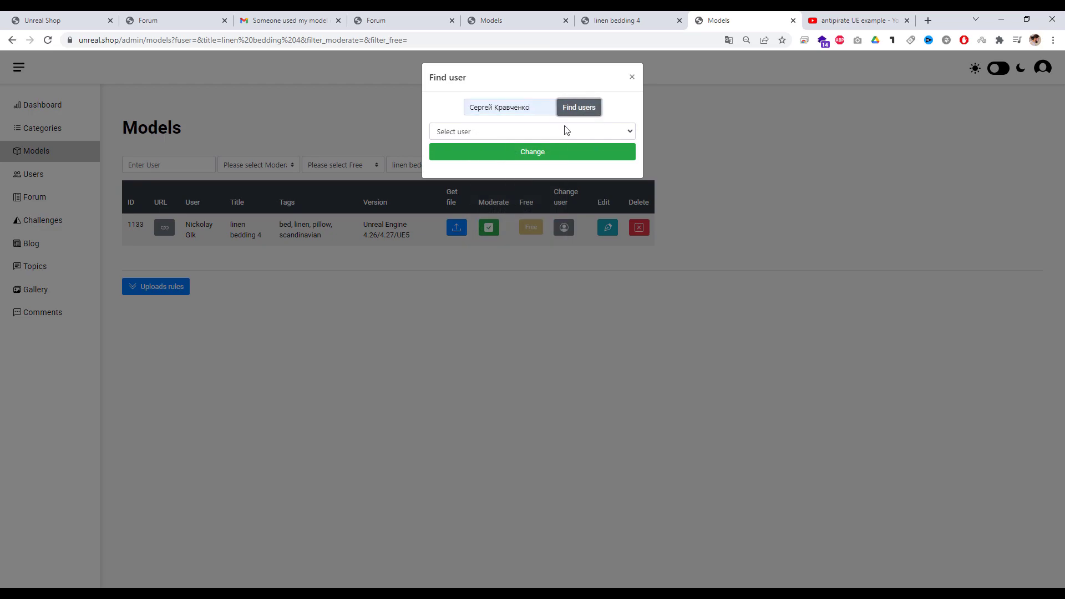